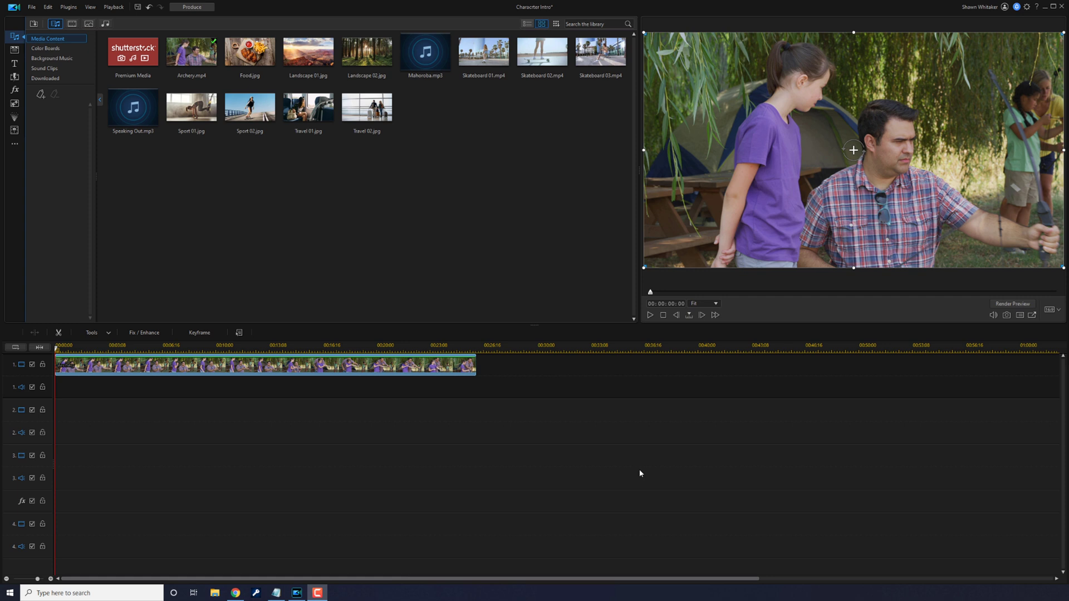
- Move the playhead to 00:00:16:03 in the Archery clip
left_click(315, 346)
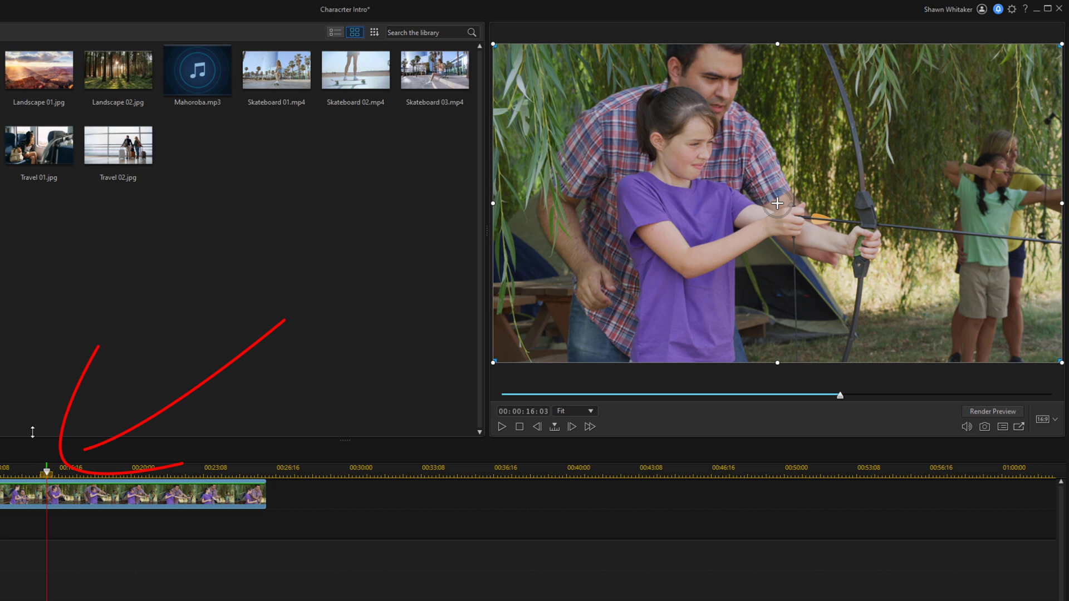
- Scrub to 00:00:21:02, where the girl draws her bow, and select the clip
left_click_drag(112, 470, 154, 472)
left_click(158, 492)
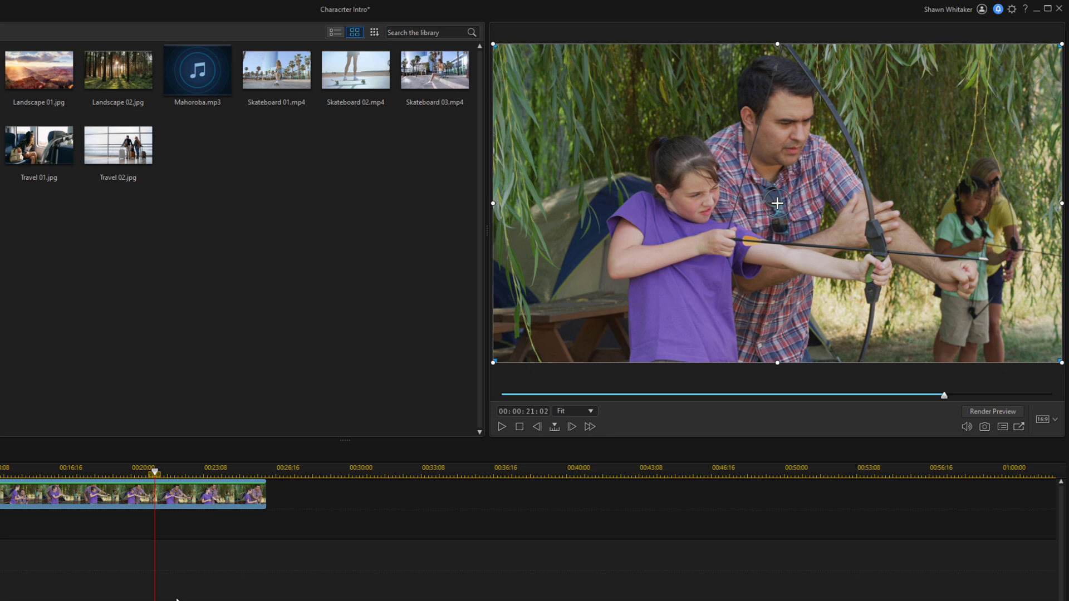
- Save a snapshot of the 00:00:21:02 frame as Shooting Arrow.jpg
left_click(985, 427)
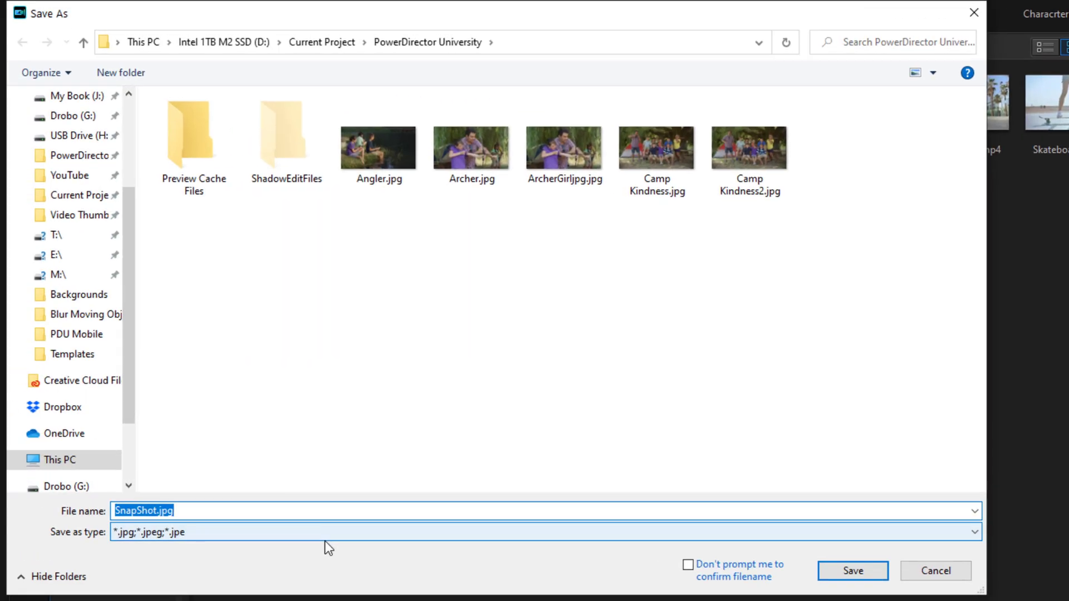
type("Shooting Arrow")
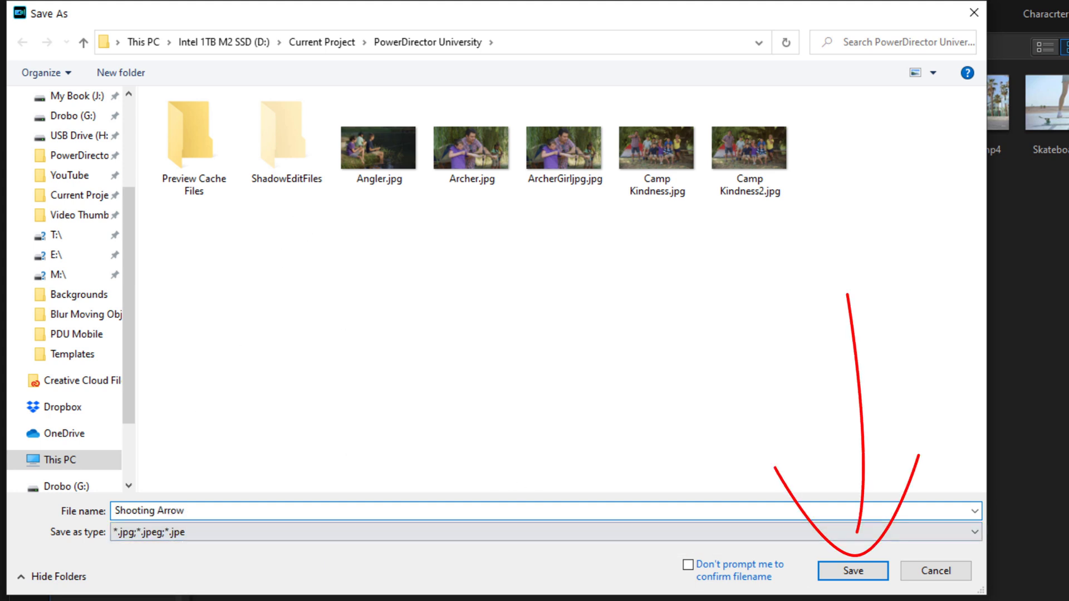
left_click(854, 572)
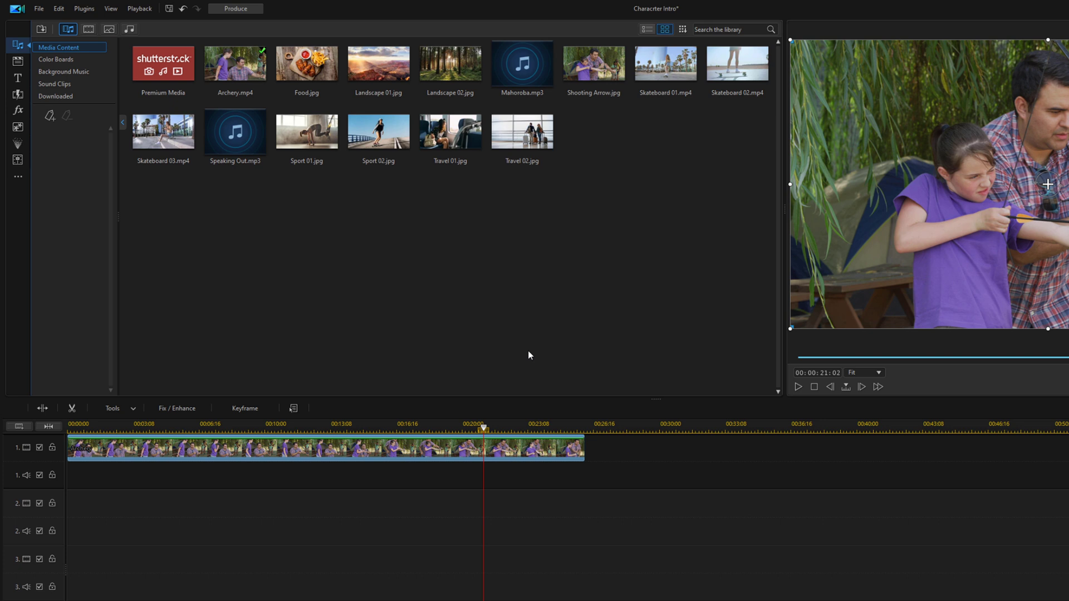
- Split the Archery clip at the playhead and insert the Shooting Arrow still there, moving later clips right
key("ctrl+t")
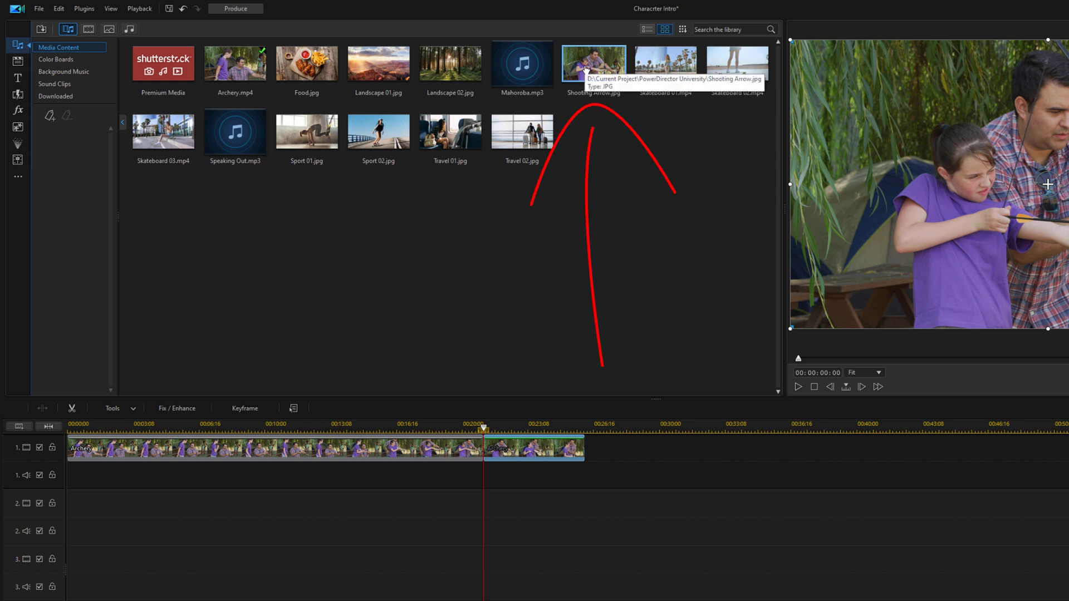
mouse_move(586, 69)
left_mouse_down()
mouse_move(534, 295)
mouse_move(482, 448)
left_mouse_up()
left_click_drag(434, 301, 433, 300)
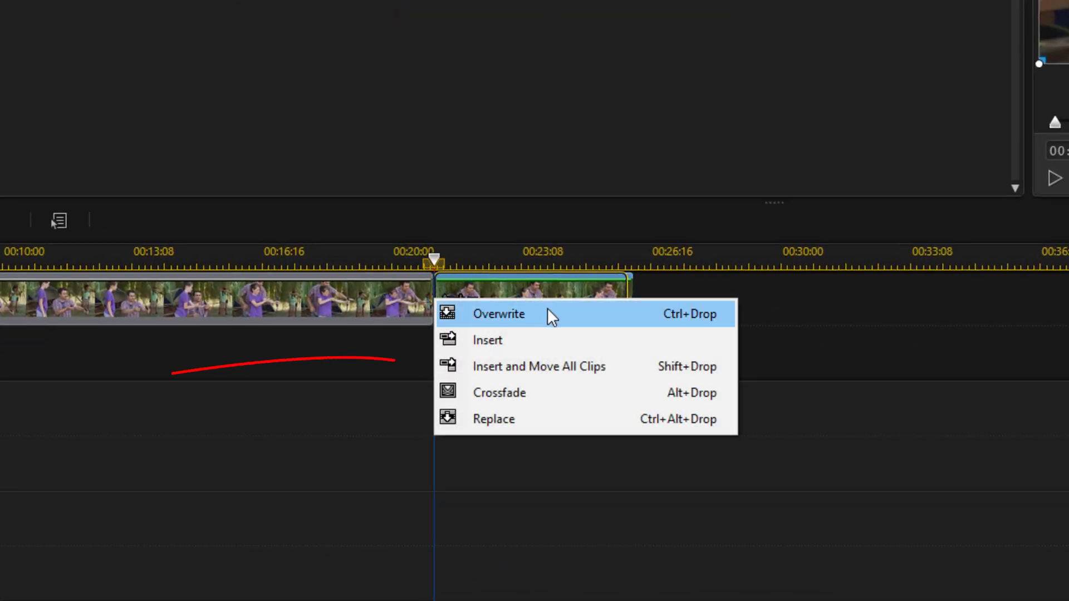
left_click(565, 369)
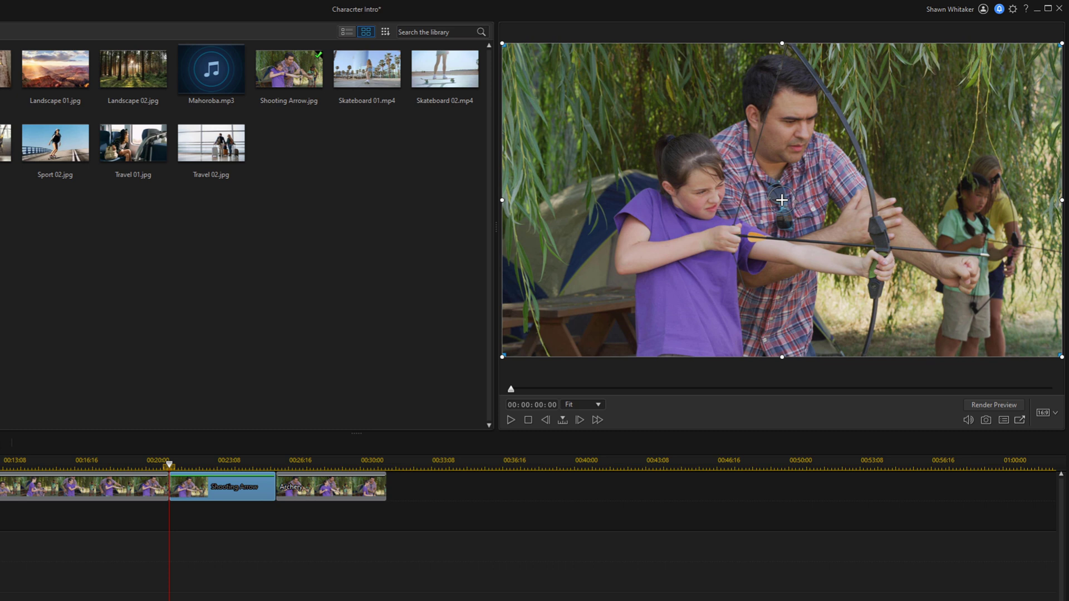
- Split the still at 00:00:21:12 and select its first ten-frame piece
key("period")
key("ctrl+t")
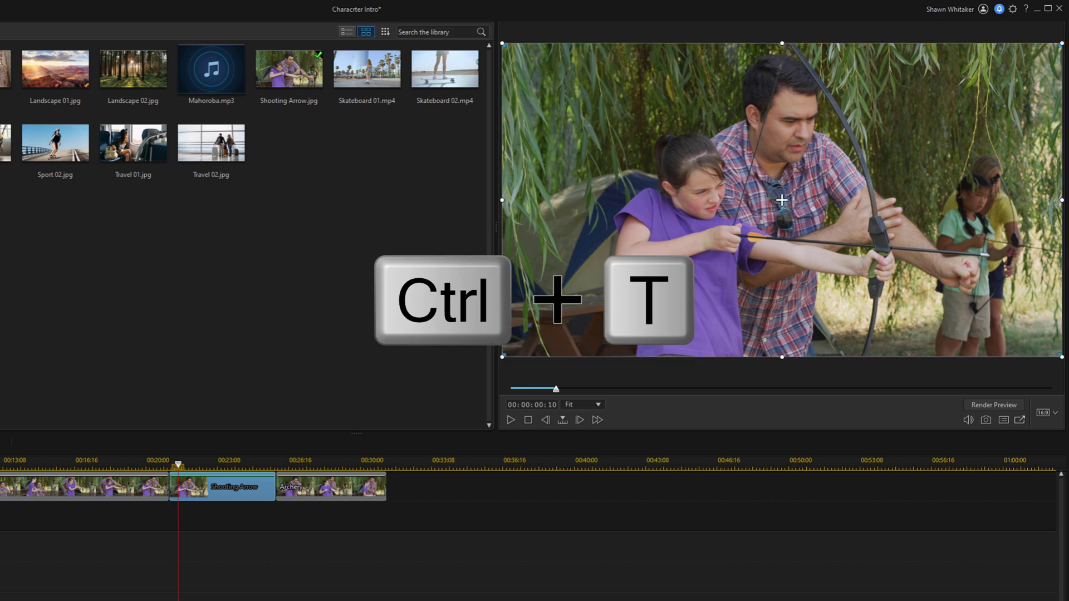
key("ctrl+t")
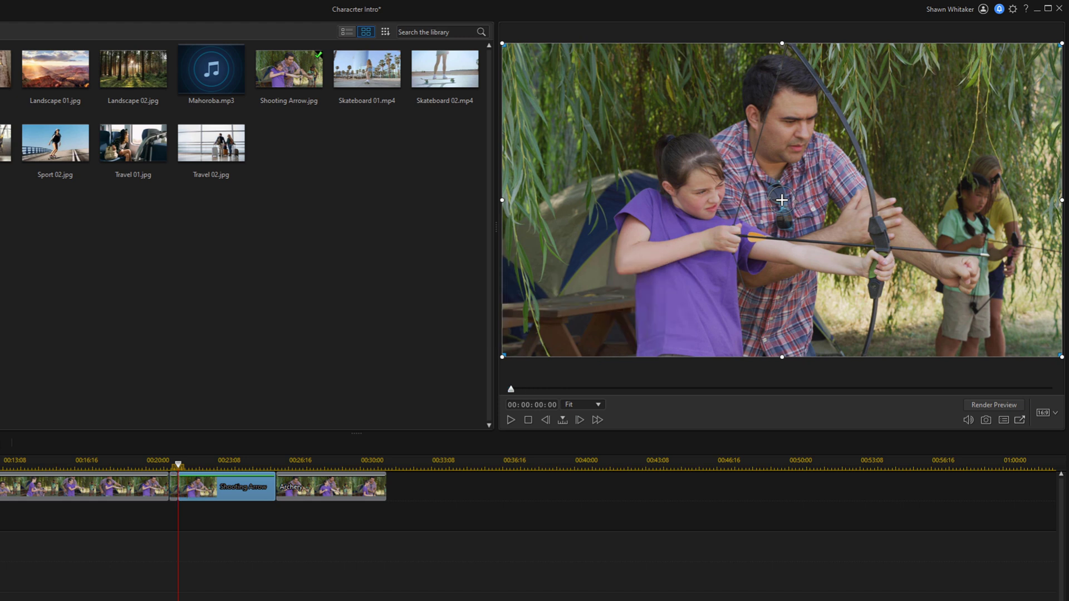
left_click(172, 494)
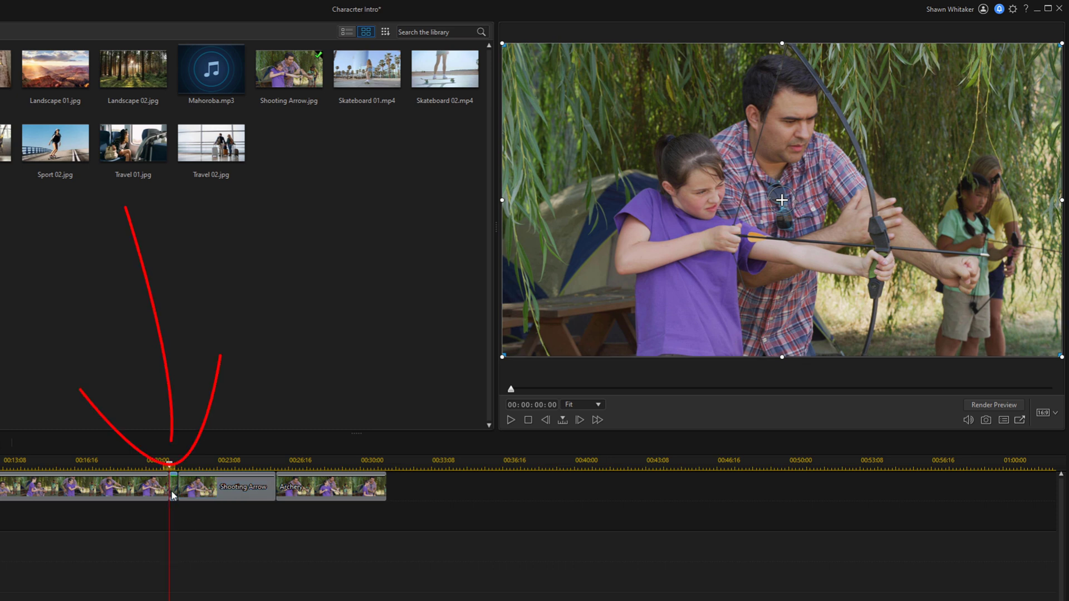
- In PiP Designer, keyframe the ten-frame piece to zoom from scale 1.000 to 1.750, then preview it
double_click(177, 491)
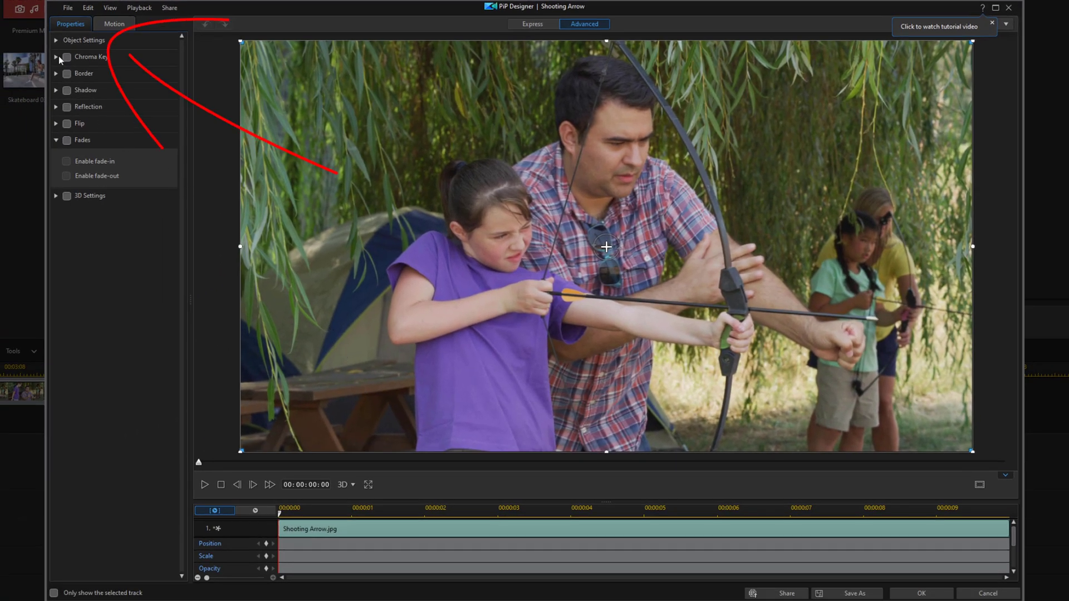
left_click(55, 43)
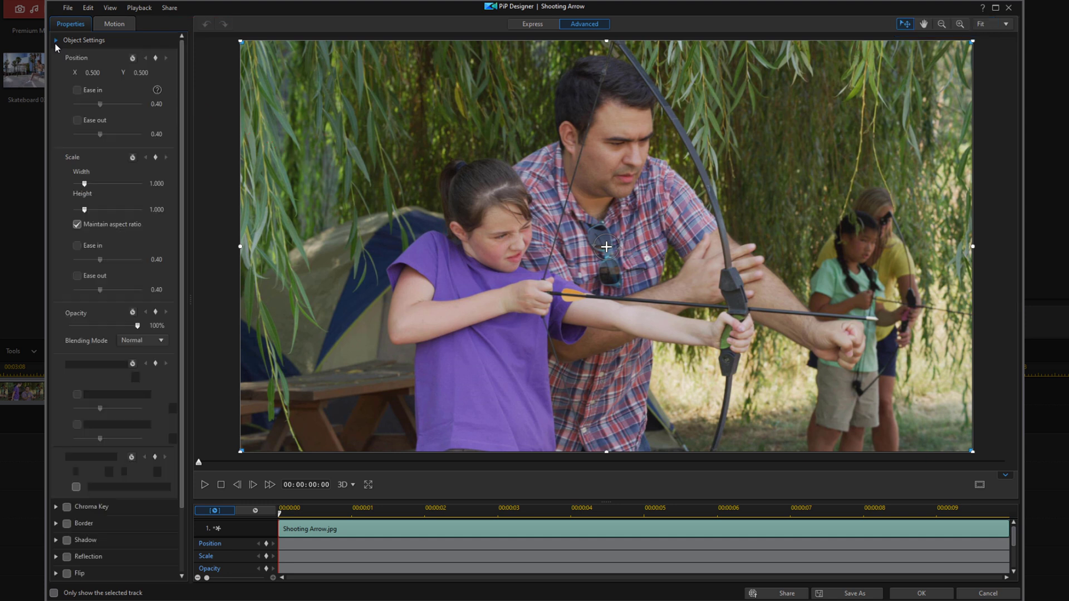
left_click(266, 556)
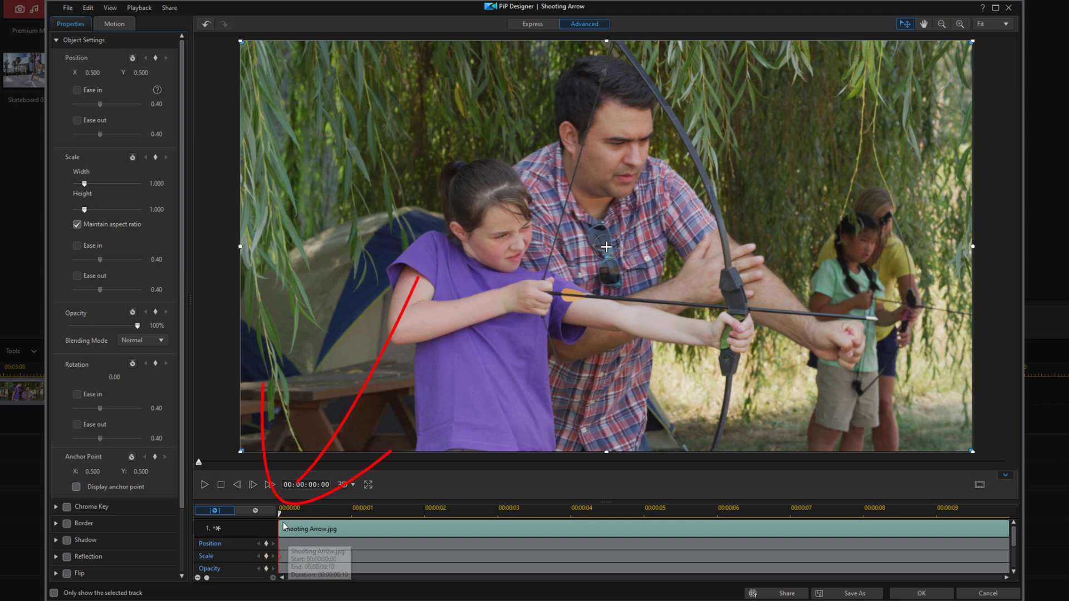
left_click_drag(280, 515, 1001, 519)
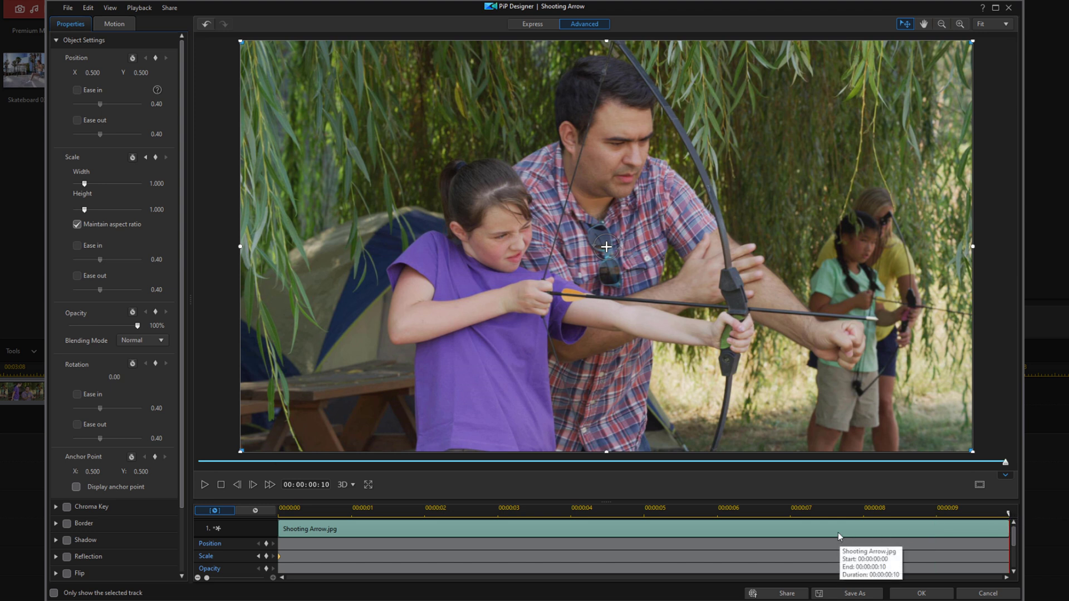
left_click(156, 184)
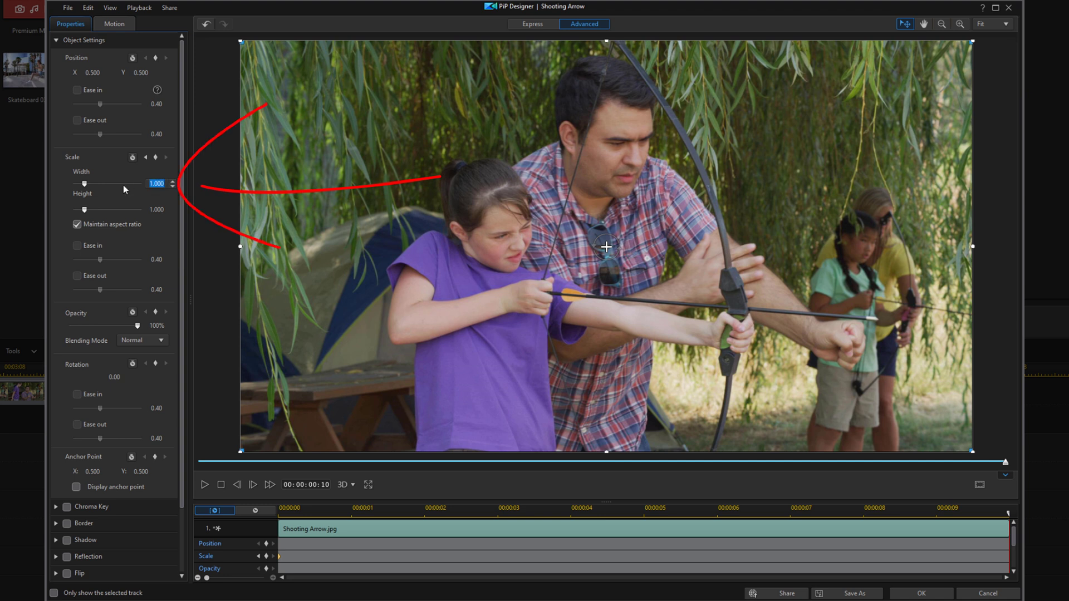
type("1.750")
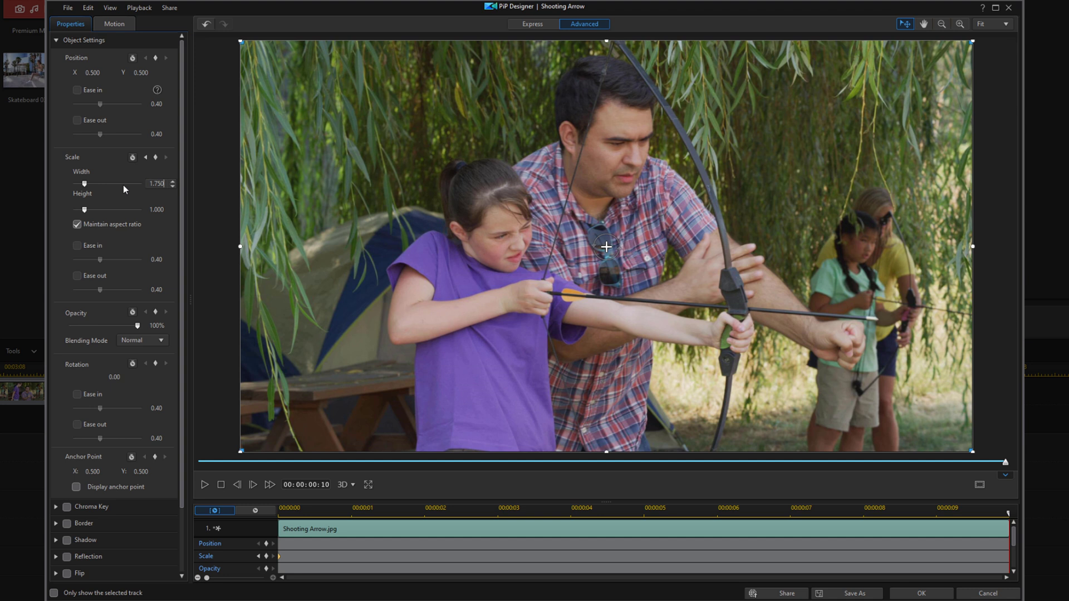
key("Return")
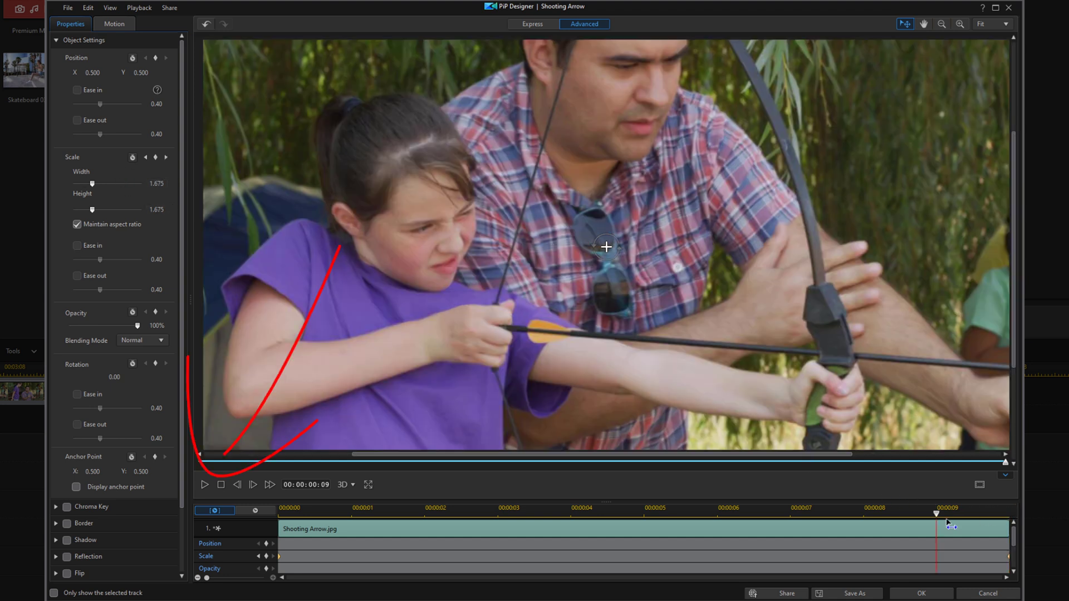
left_click(288, 555)
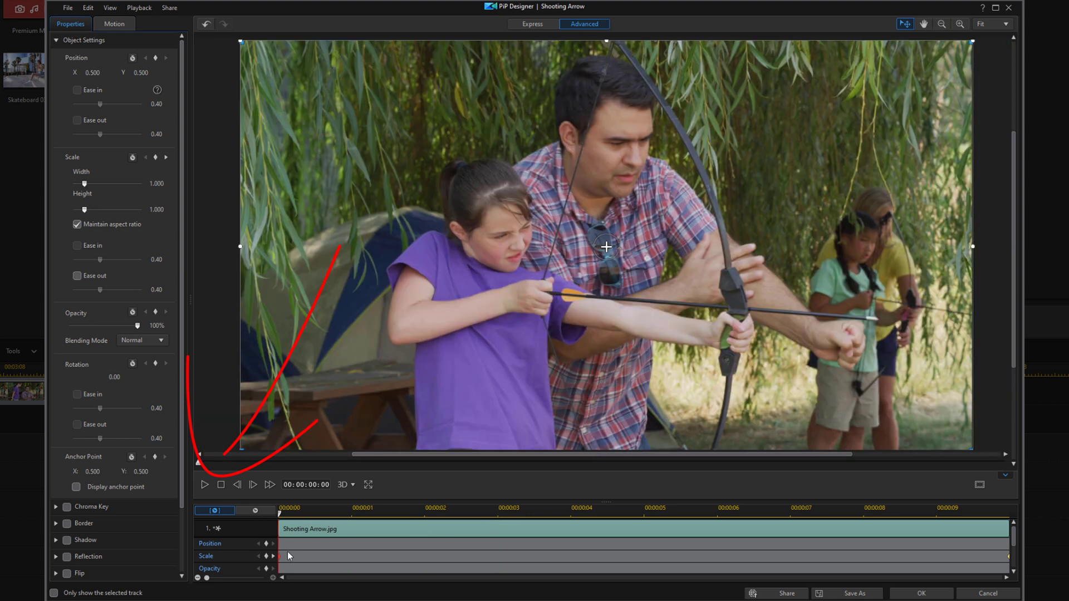
left_click(203, 485)
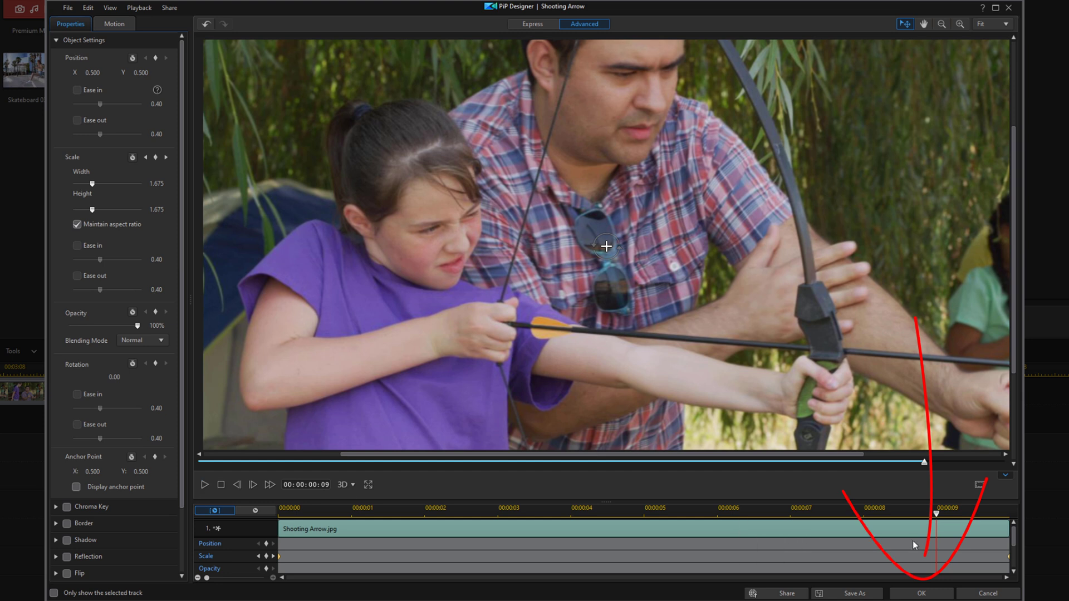
left_click(916, 594)
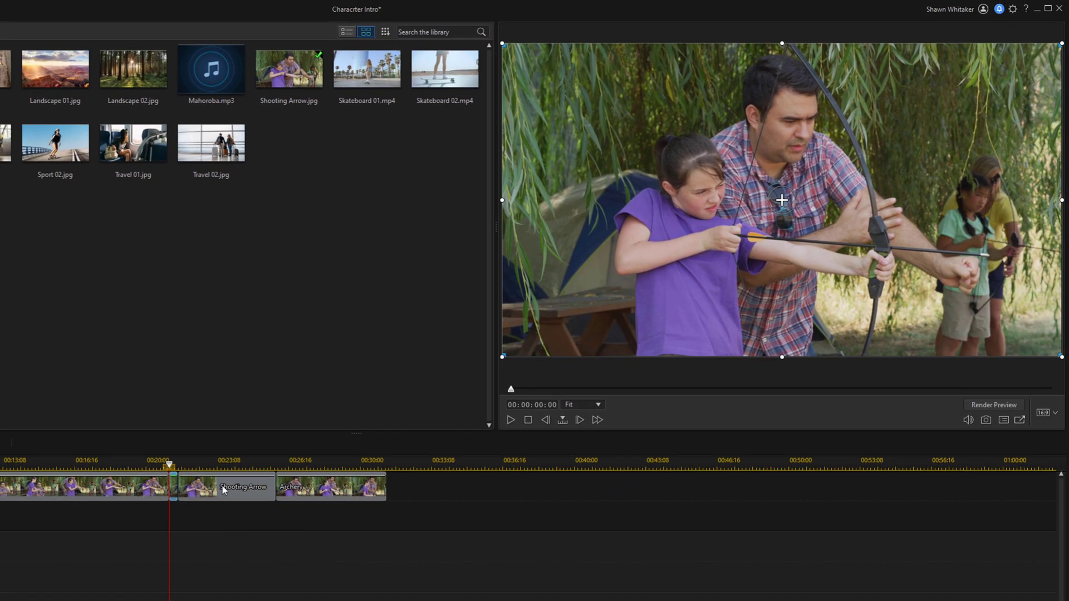
- Select the longer remaining Shooting Arrow piece and open it in PiP Designer
left_click(410, 393)
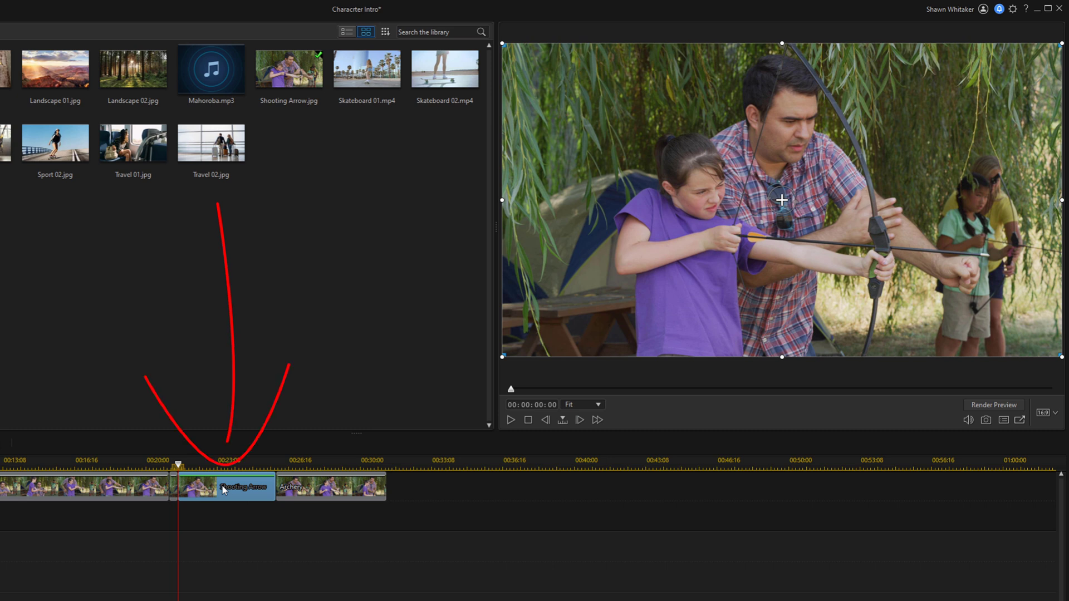
double_click(222, 488)
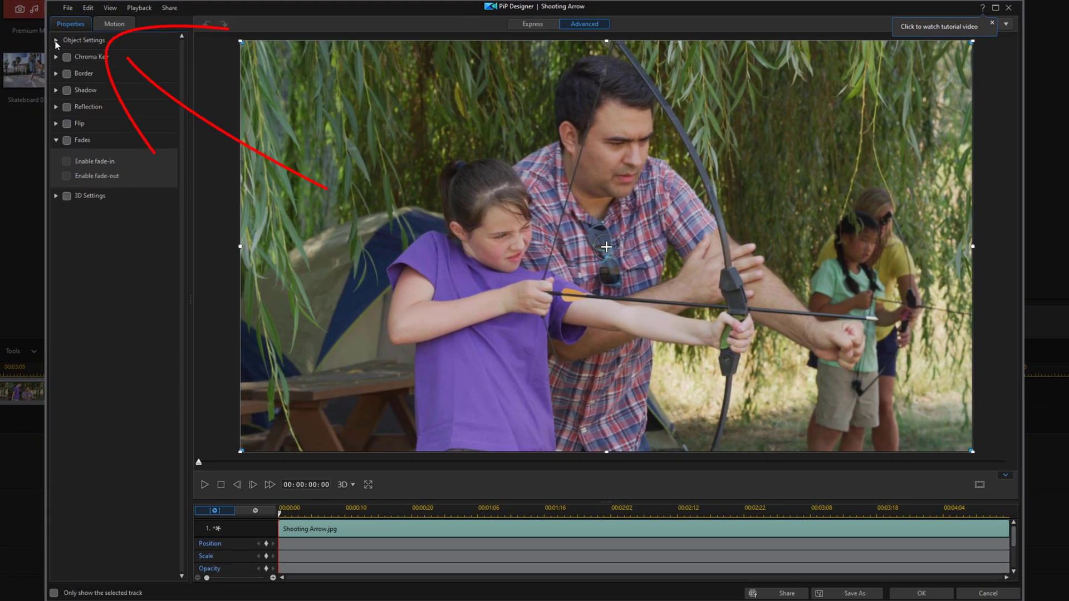
- Set the remaining piece's scale width to 1.750 and apply the change
left_click(56, 42)
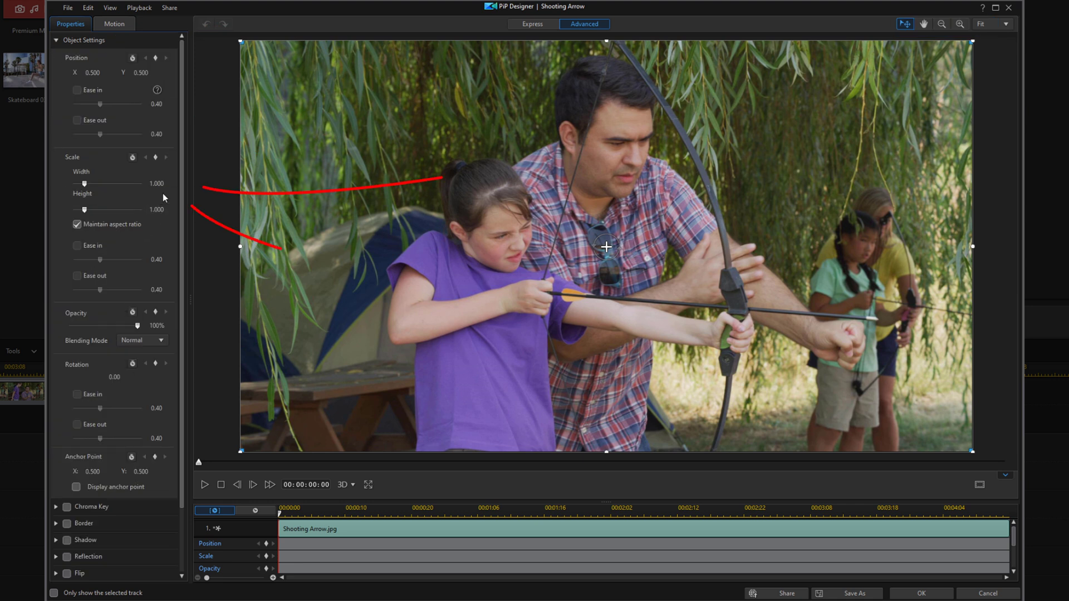
left_click(150, 183)
type("1.750")
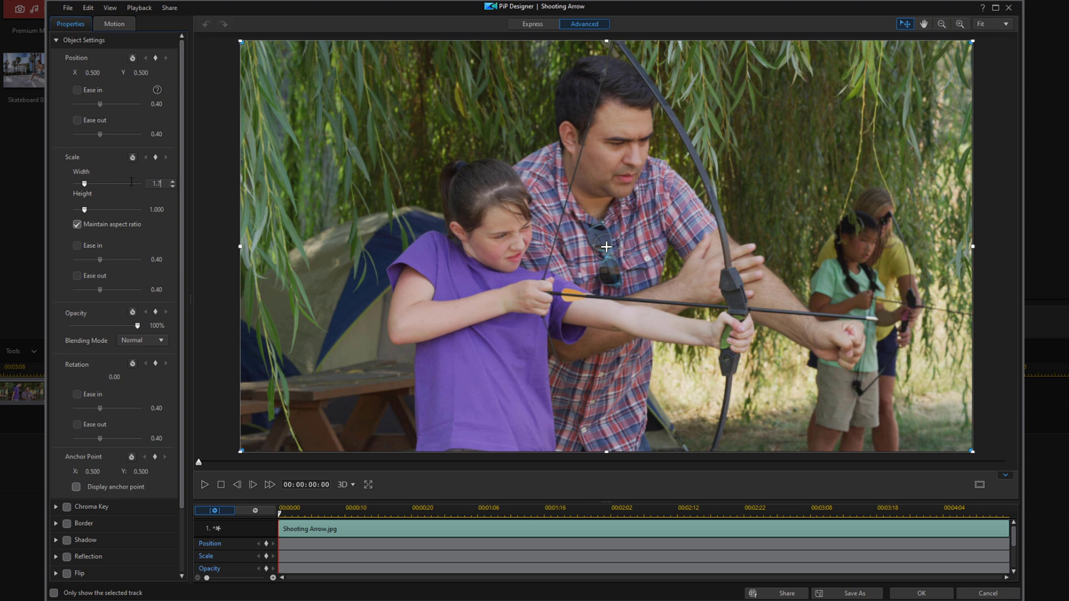
key("Return")
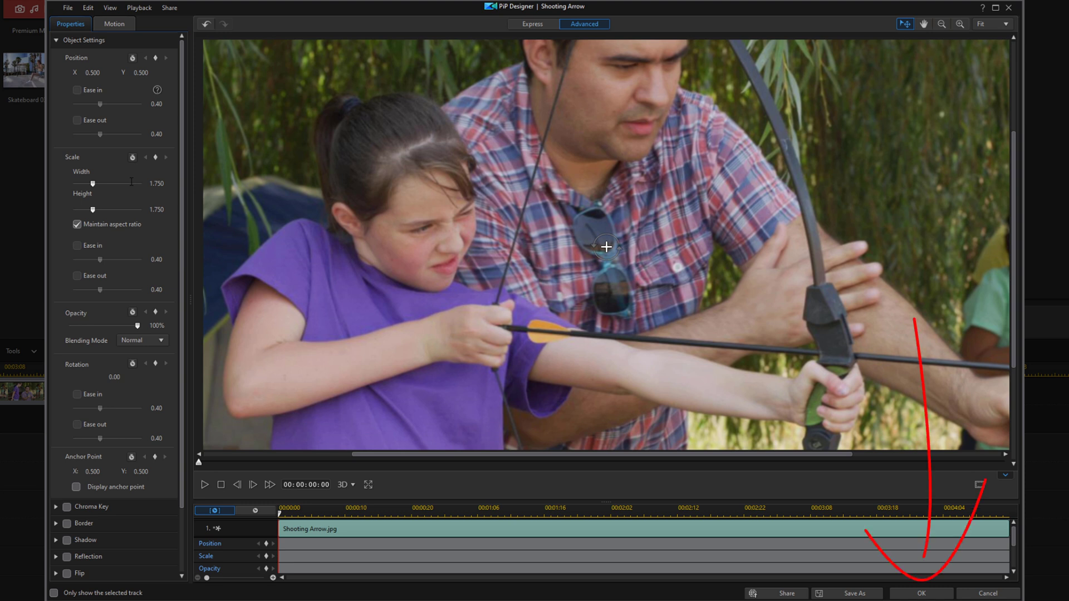
left_click(904, 594)
- Split off the still's final ten frames at 00:00:25:16 and open that piece in PiP Designer
key("End")
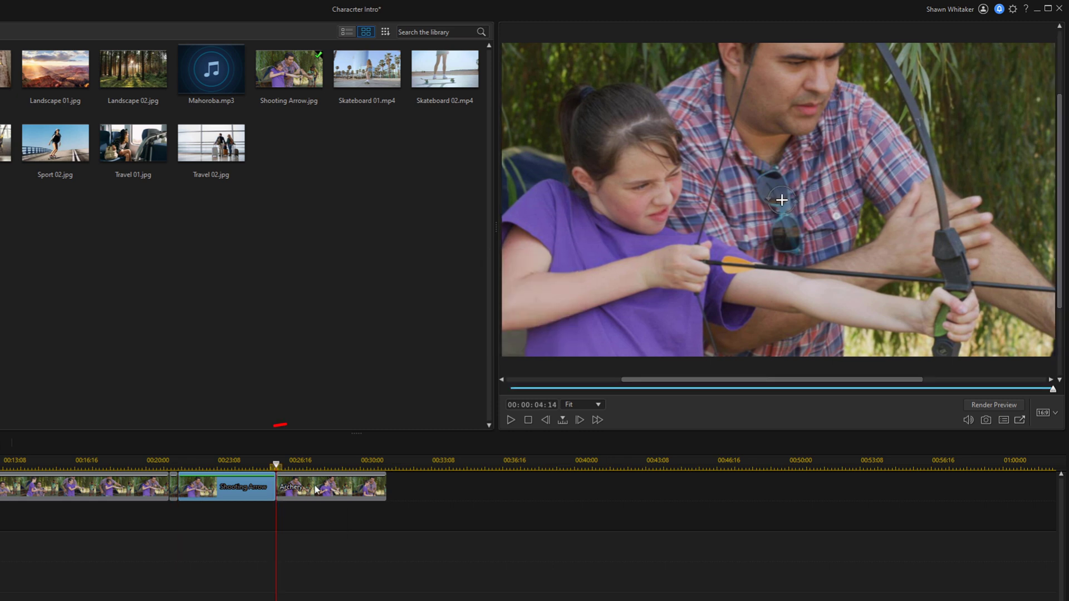
left_click(546, 420)
left_click(546, 420)
left_click(546, 420)
left_click(547, 420)
key("ctrl+t")
left_click(547, 420)
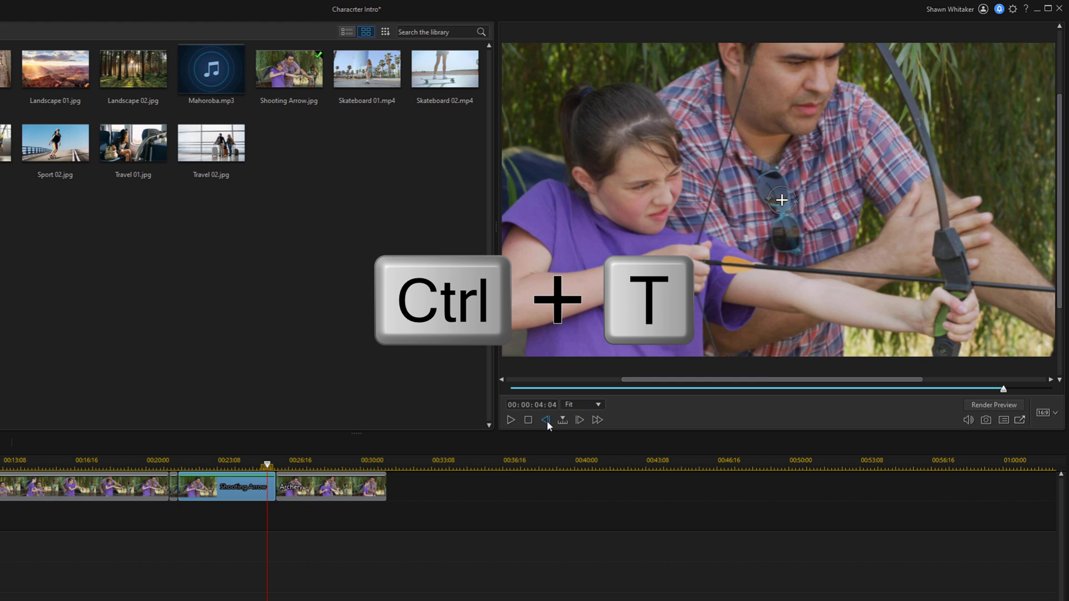
key("ctrl+t")
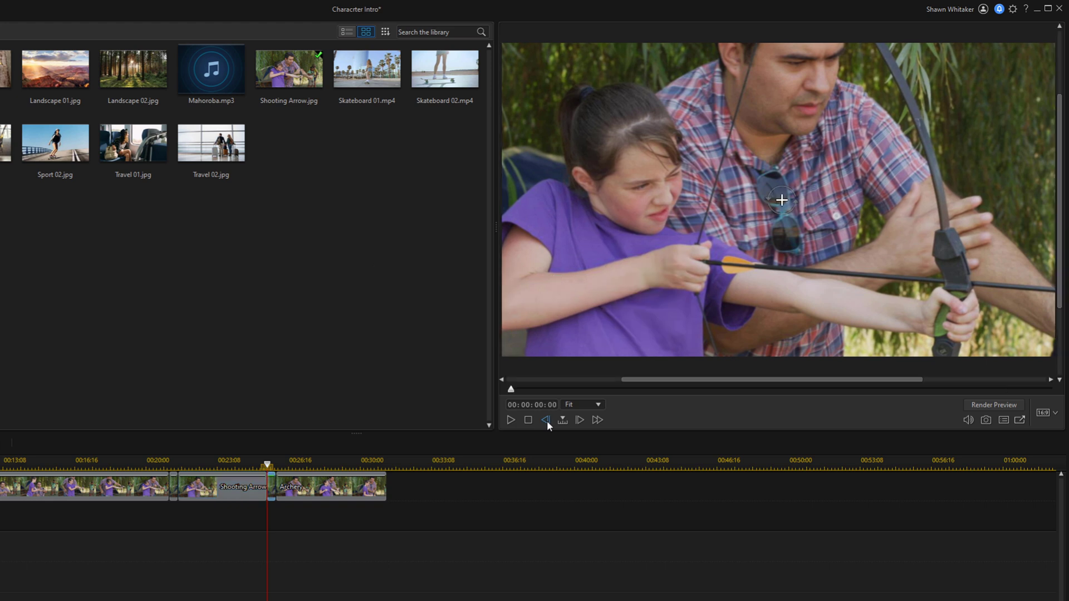
mouse_move(273, 490)
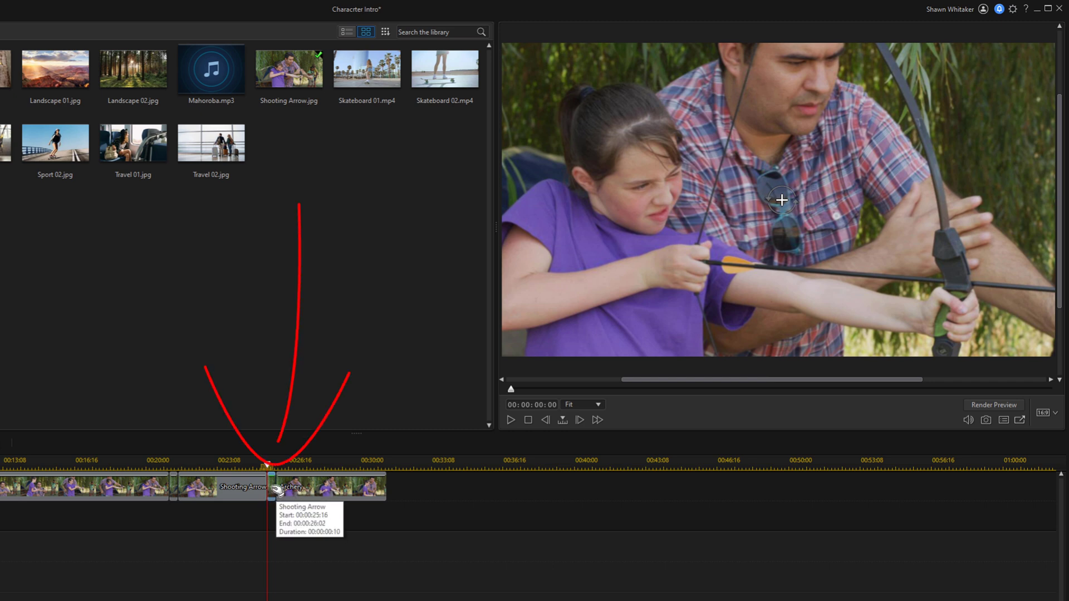
double_click(274, 489)
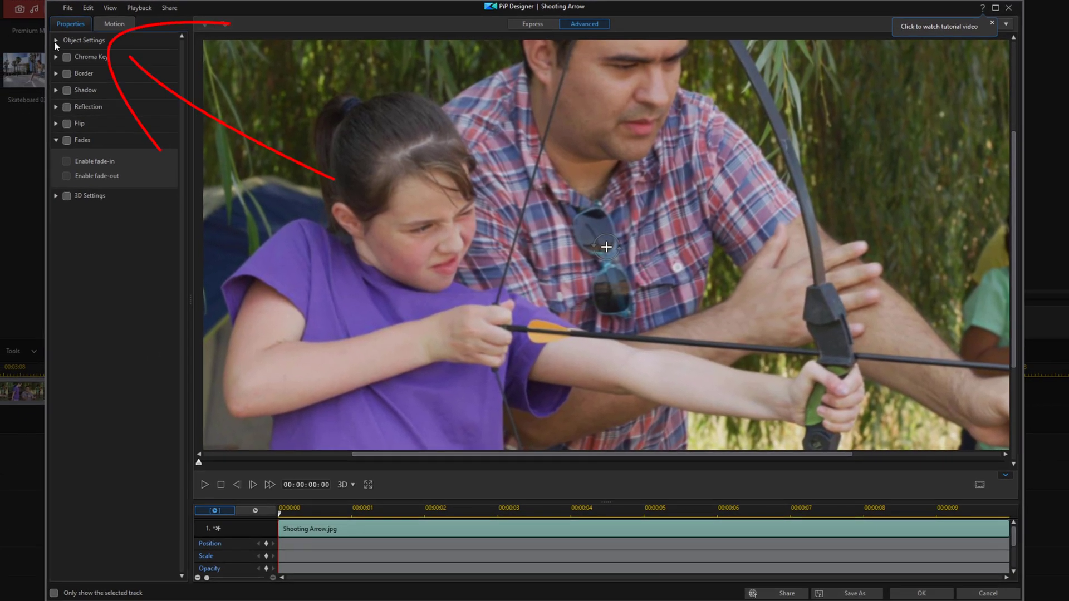
- Keyframe the final piece to zoom back out from scale 1.750 to width 1, then apply it
left_click(54, 41)
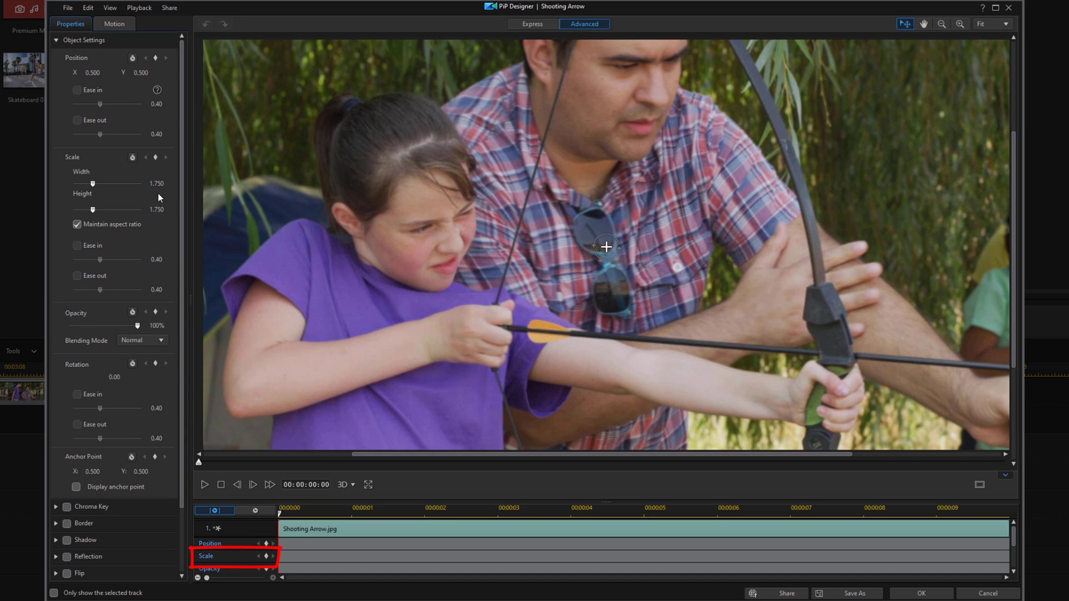
left_click(267, 557)
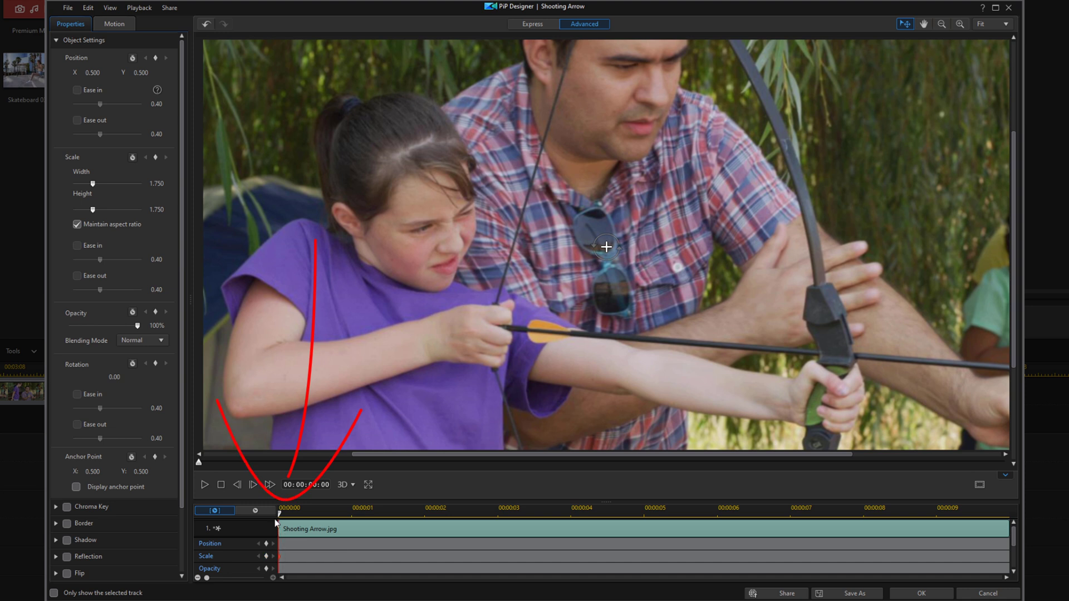
mouse_move(280, 516)
left_mouse_down()
mouse_move(741, 534)
mouse_move(1051, 524)
left_mouse_up()
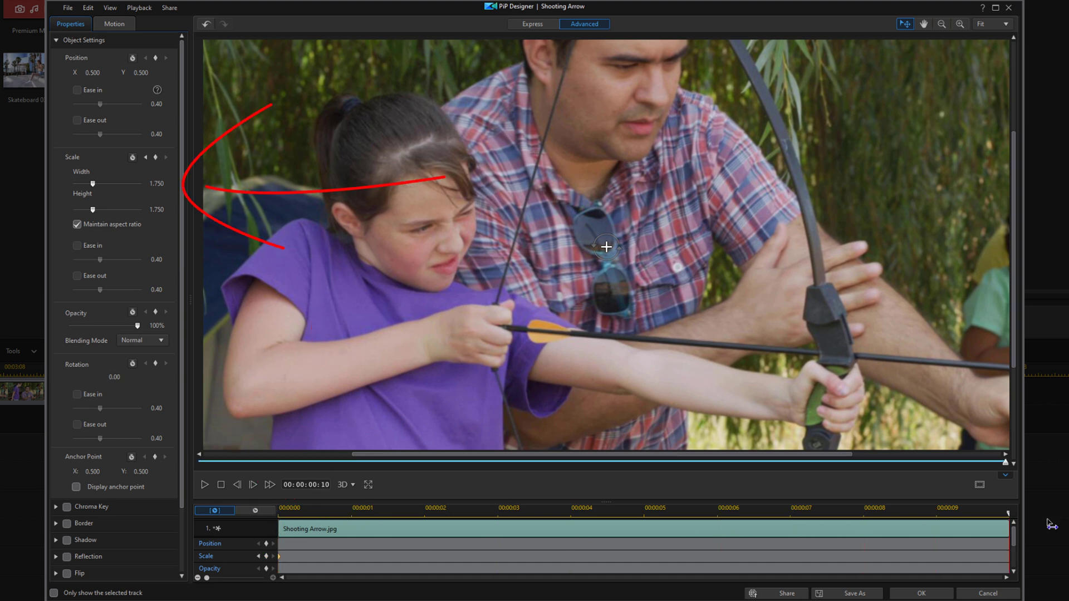
left_click(159, 184)
type("1")
key("Return")
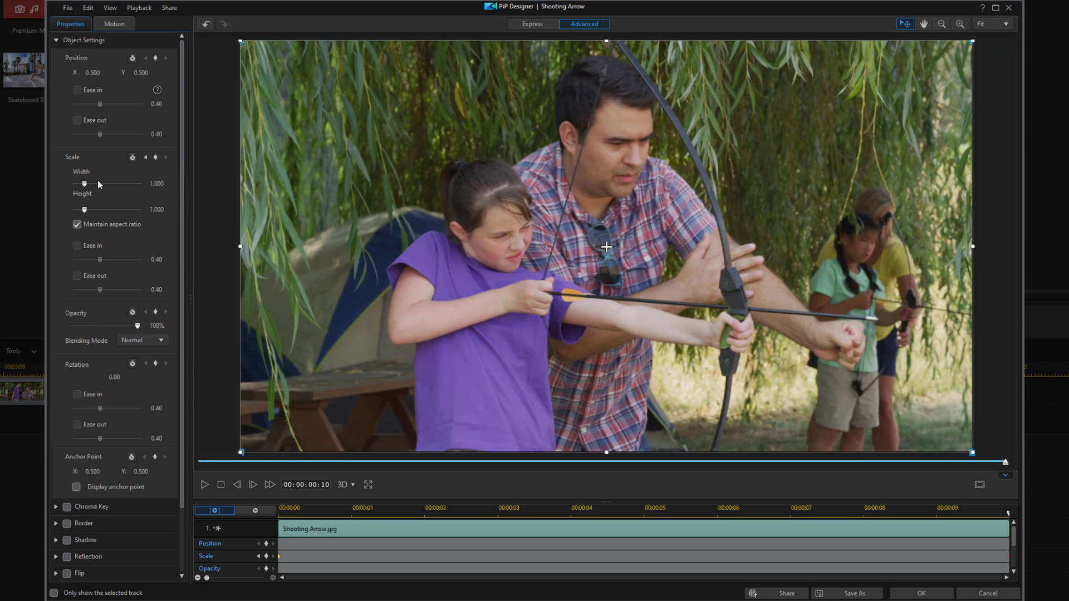
left_click(283, 512)
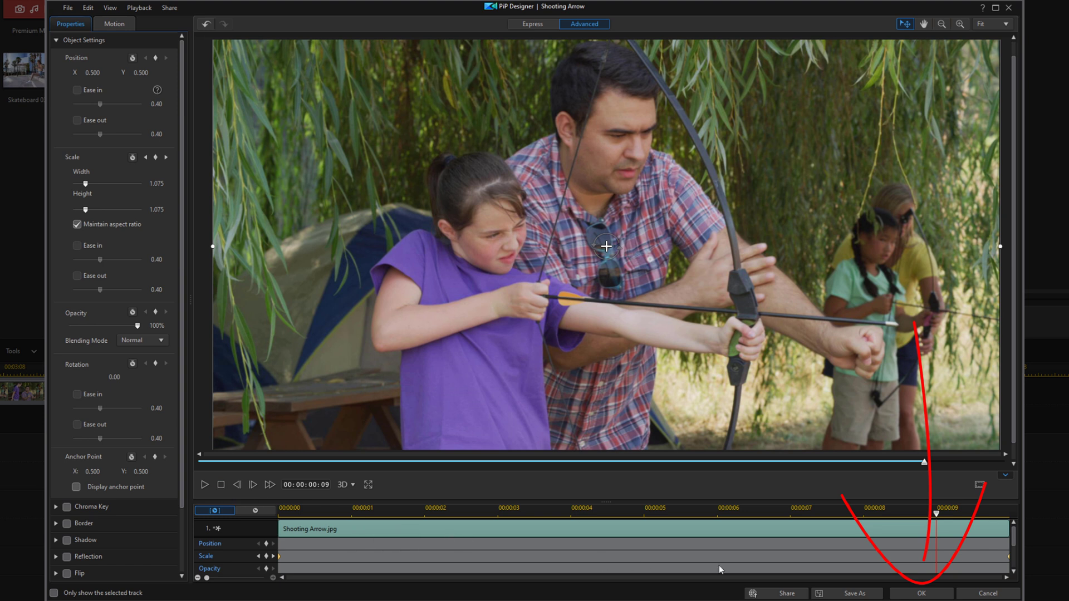
left_click(922, 593)
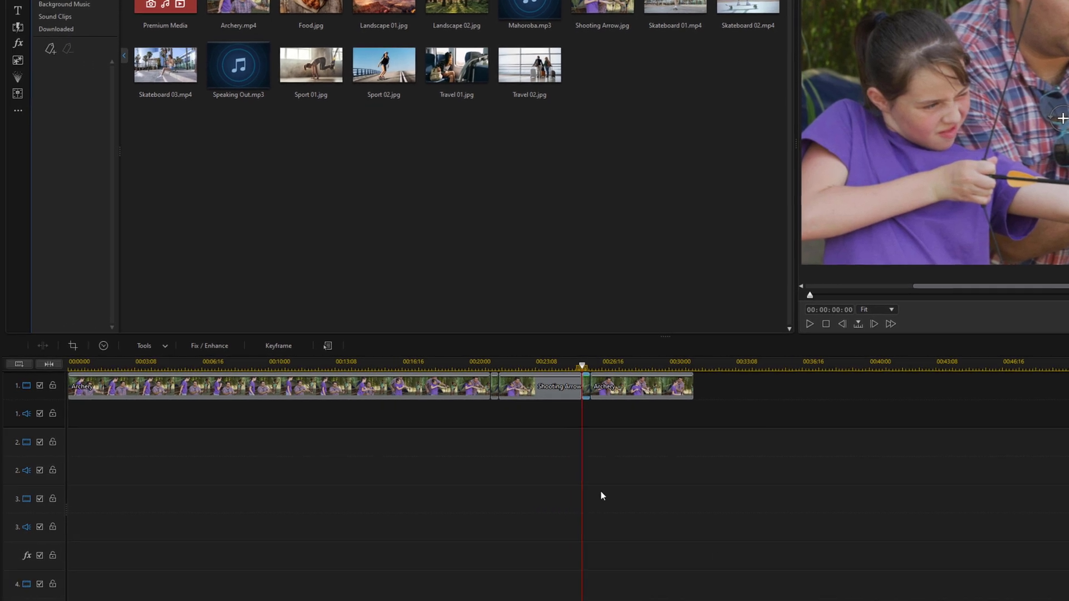
- Shorten the Shooting Arrow still clip from 00:00:04:04 to 00:00:03:00
left_click(541, 389)
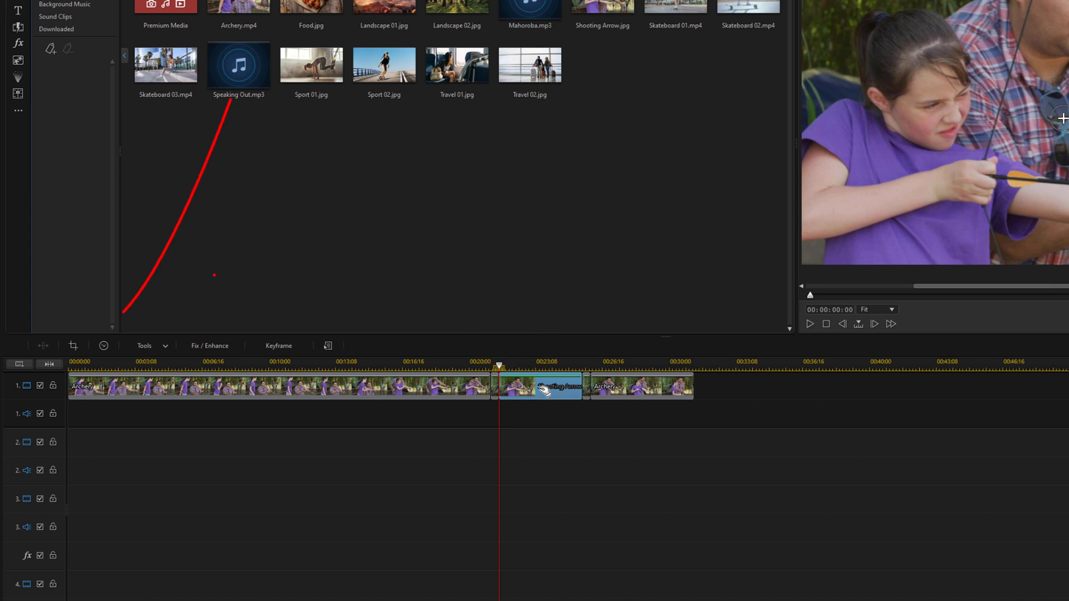
left_click(103, 345)
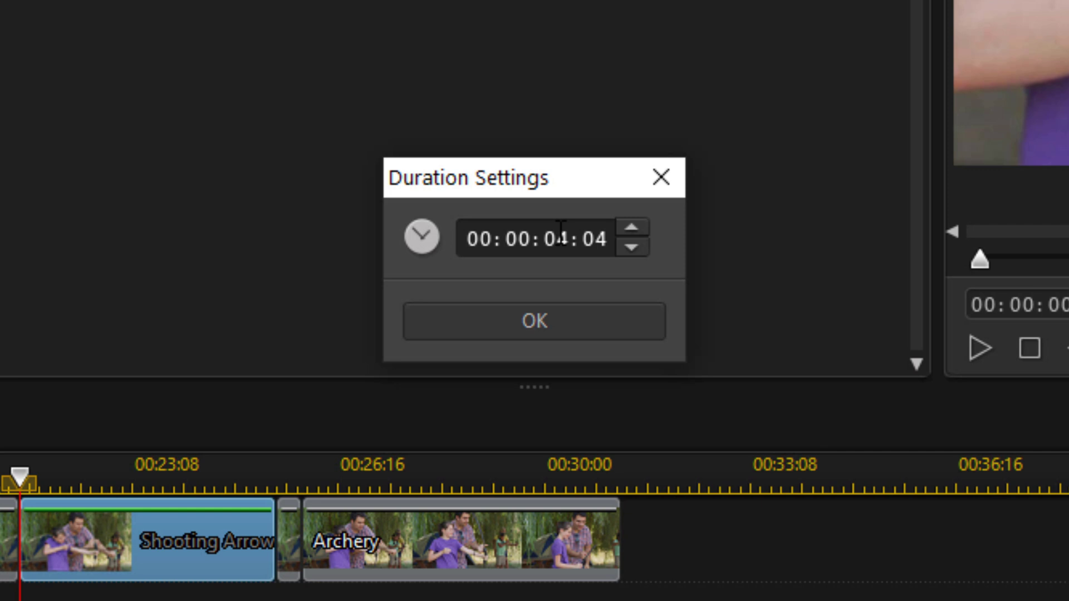
left_click(557, 233)
type("0300")
key("Return")
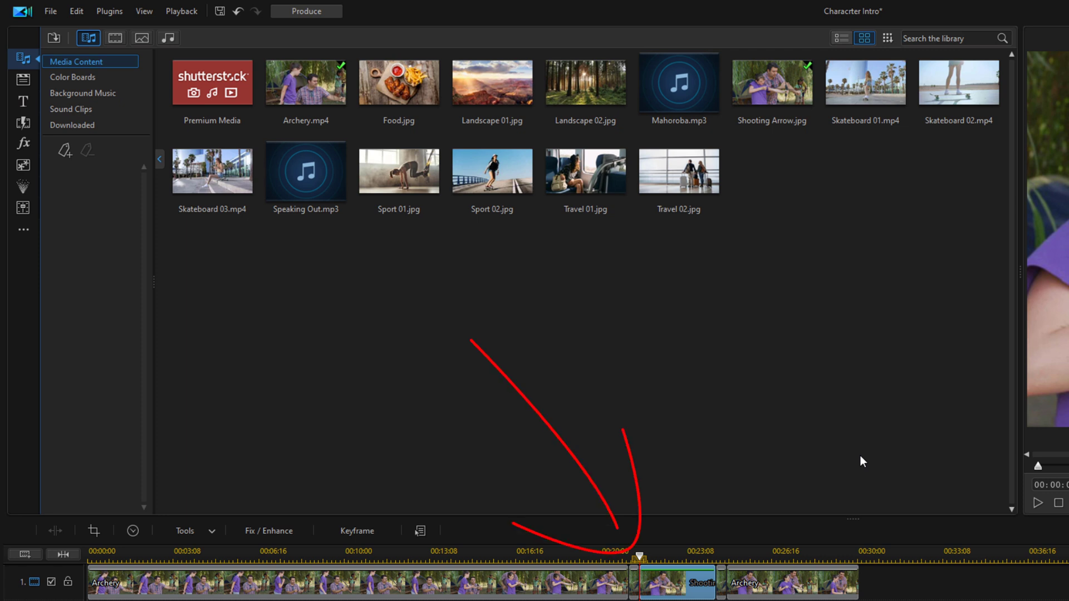
- Set Color Adjustment saturation to 0 on all three Shooting Arrow pieces, then close Fix / Enhance
left_click(633, 583)
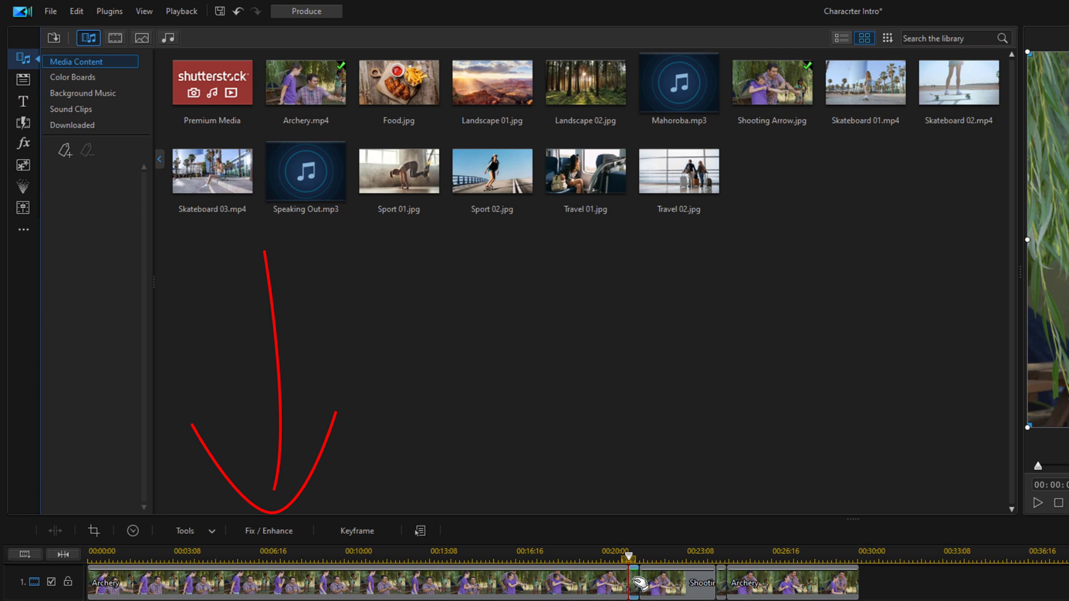
left_click(260, 536)
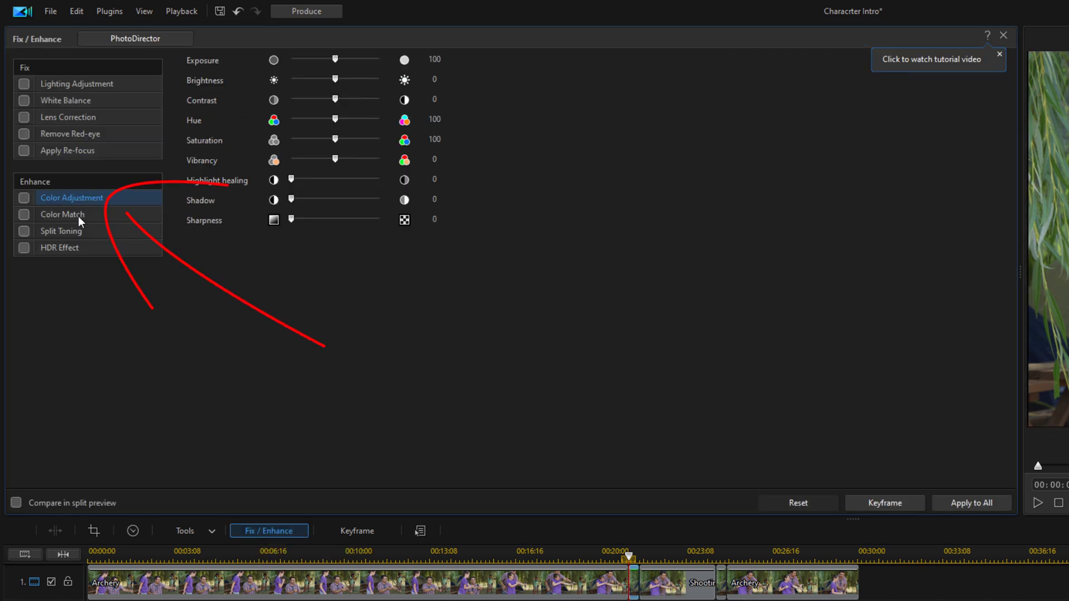
left_click(23, 198)
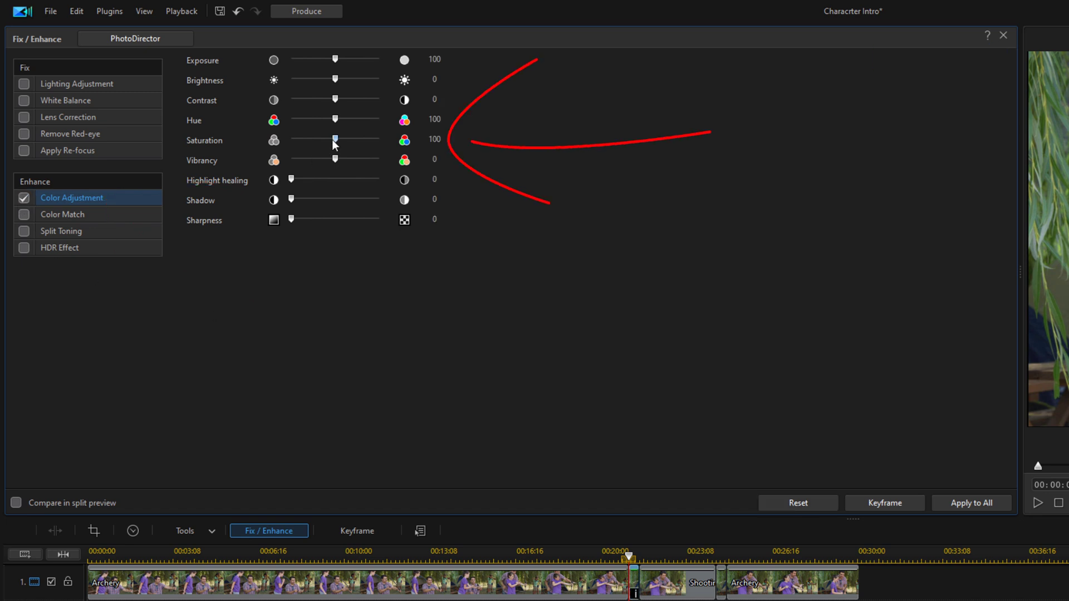
left_click_drag(324, 140, 256, 142)
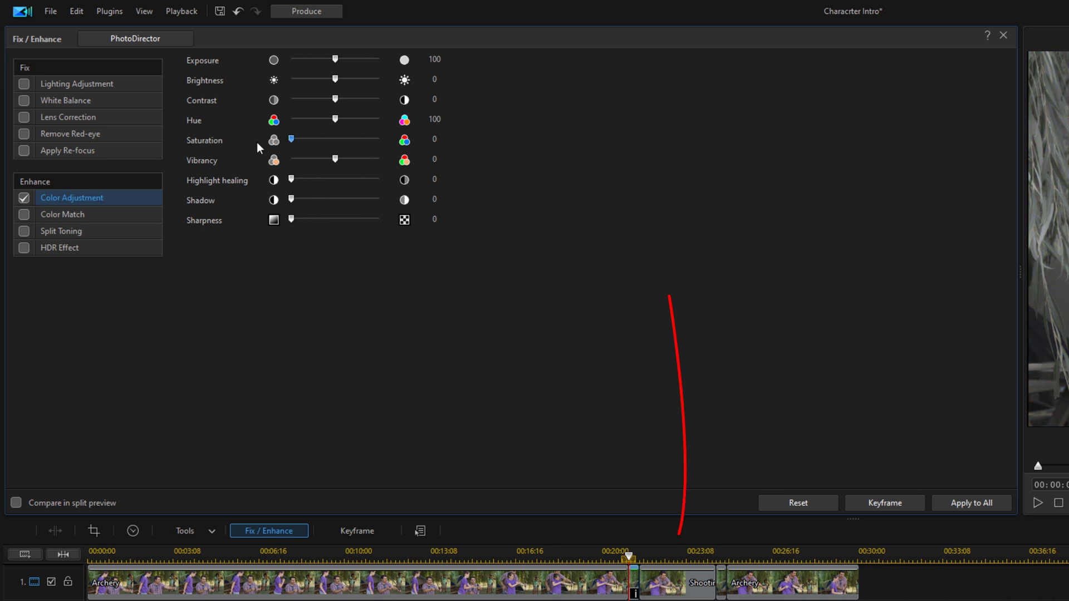
left_click(678, 592)
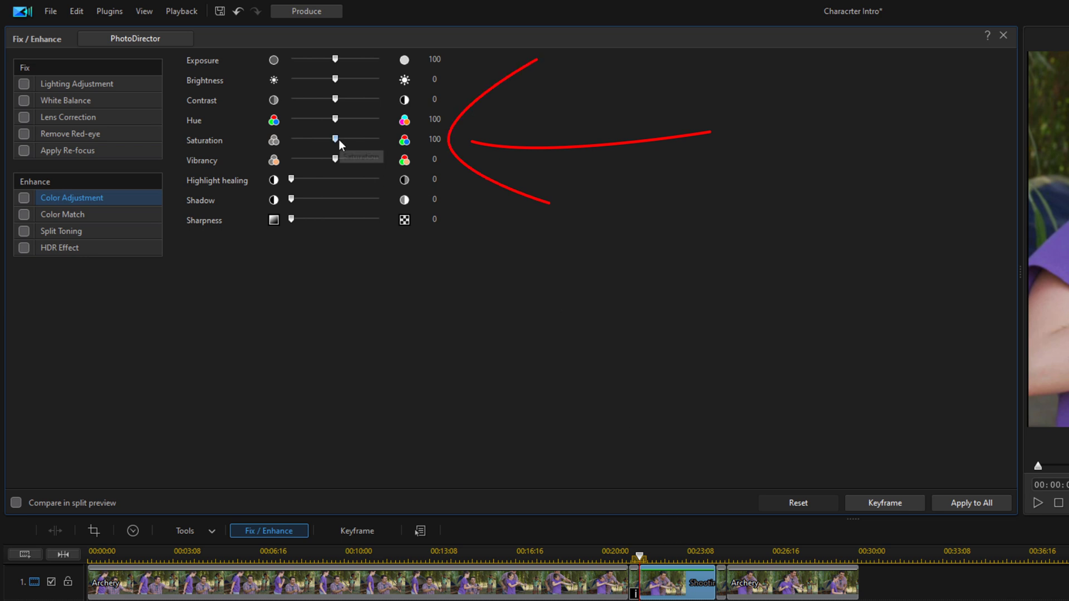
left_click_drag(337, 139, 260, 142)
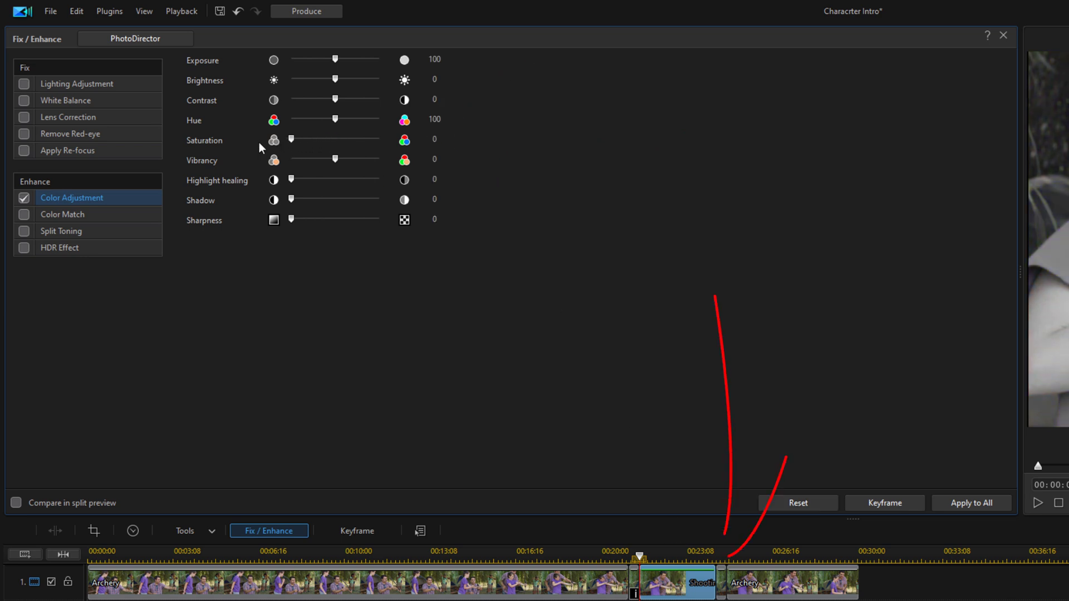
left_click(722, 589)
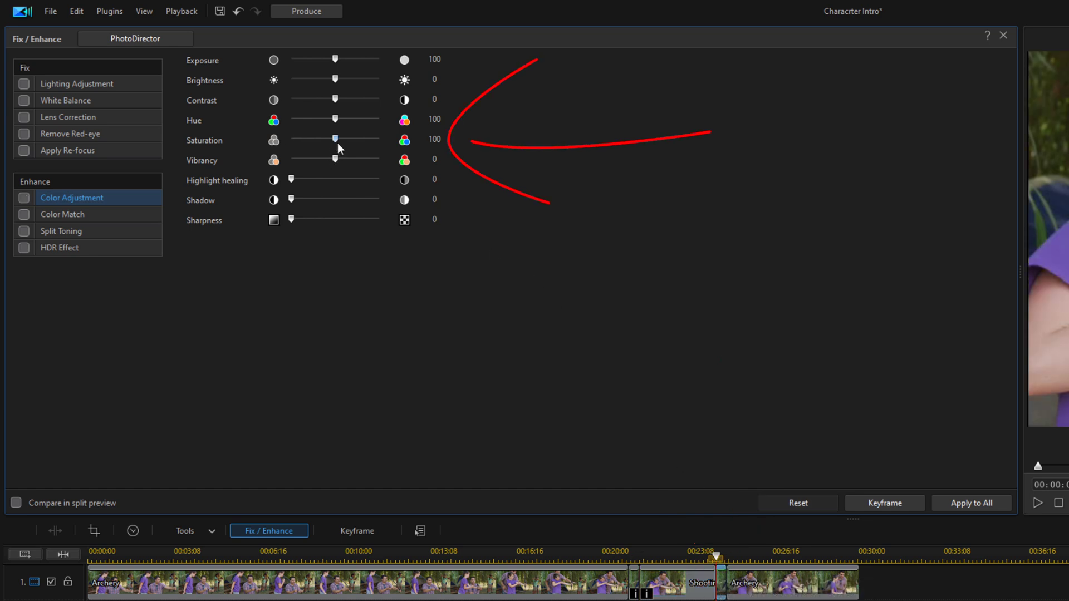
left_click_drag(334, 139, 273, 142)
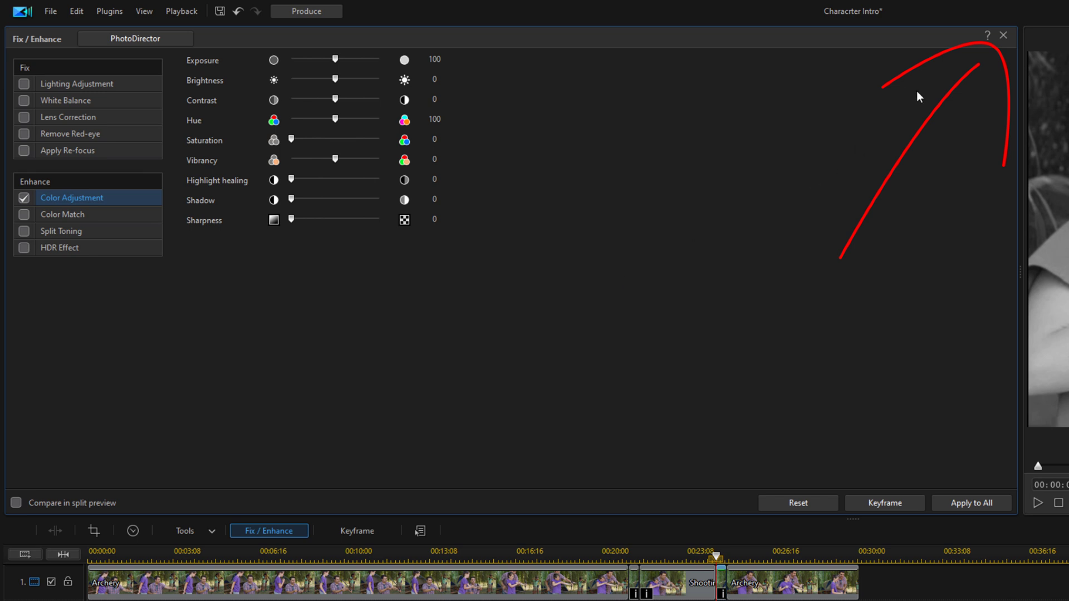
left_click(1004, 36)
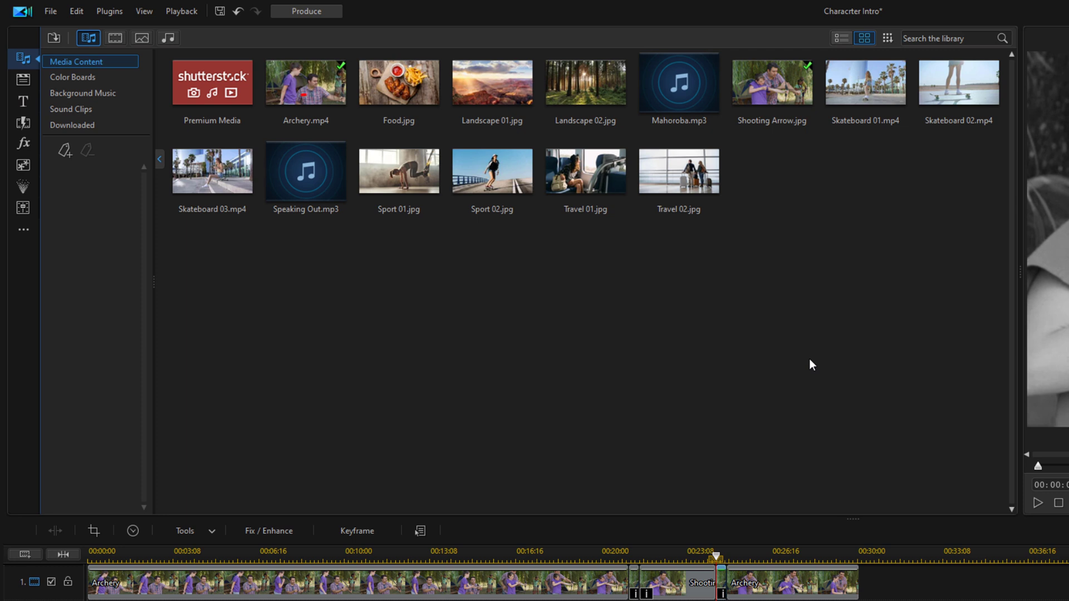
- Place Vintage Title 09 from the Vintage Titles Pack on video track 2, trimmed to 00:00:03:20
left_click(22, 102)
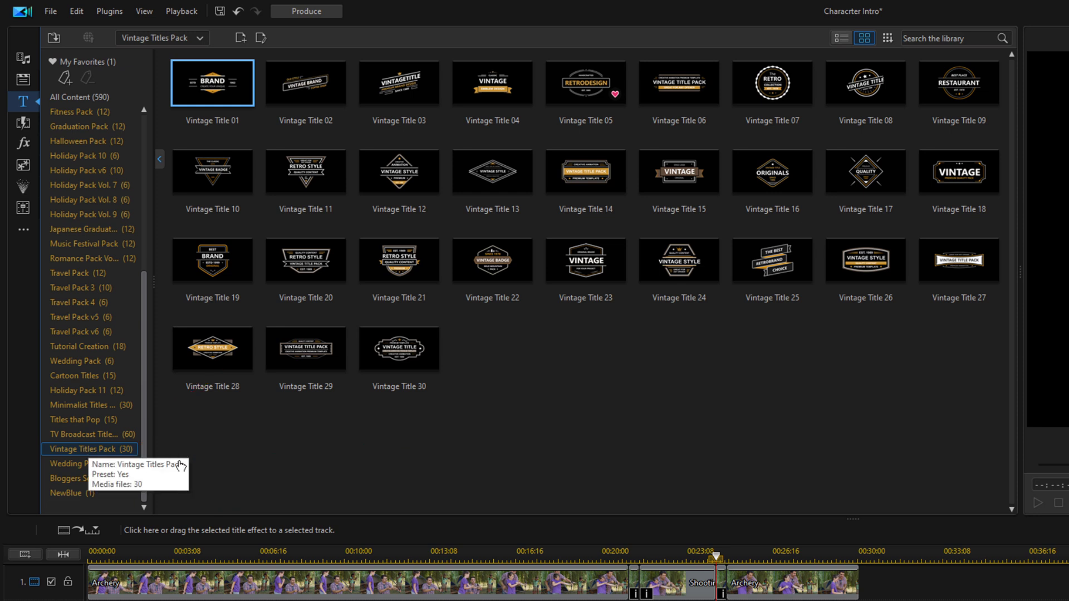
left_click(954, 83)
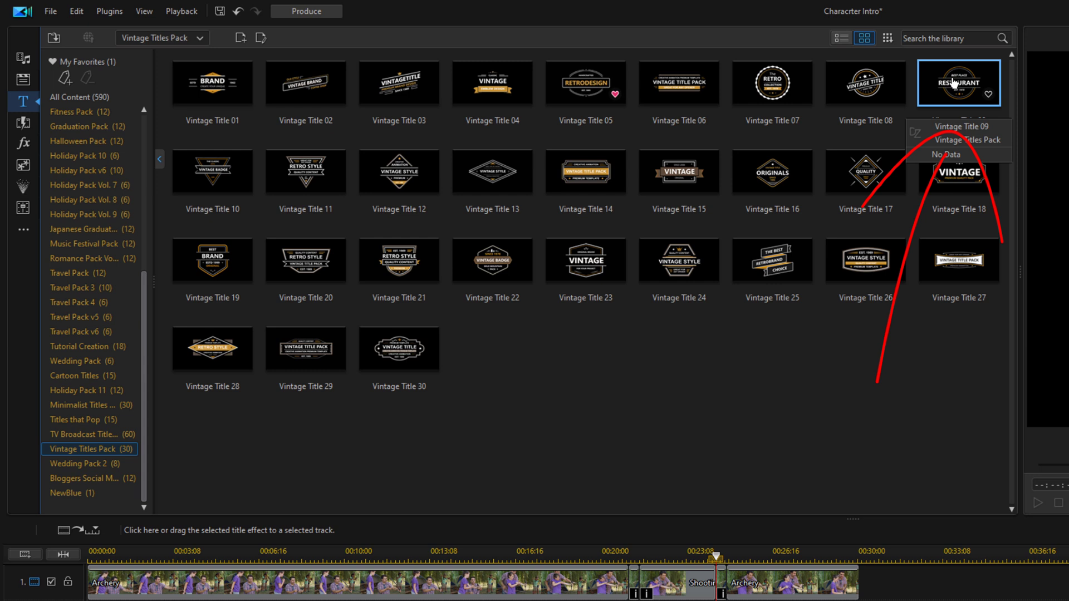
left_click_drag(954, 83, 629, 600)
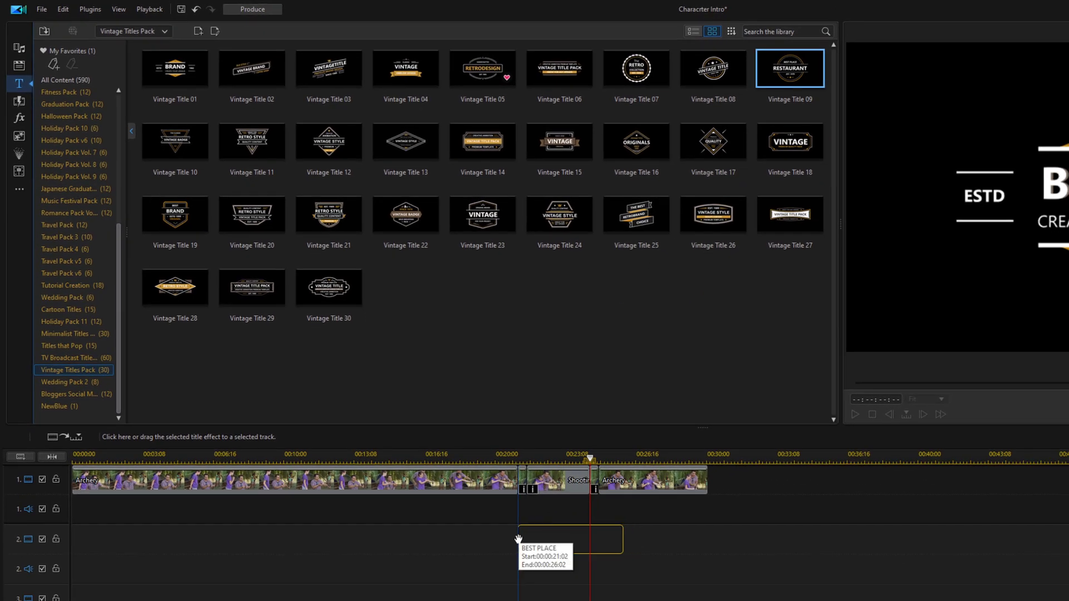
left_click_drag(518, 539, 517, 539)
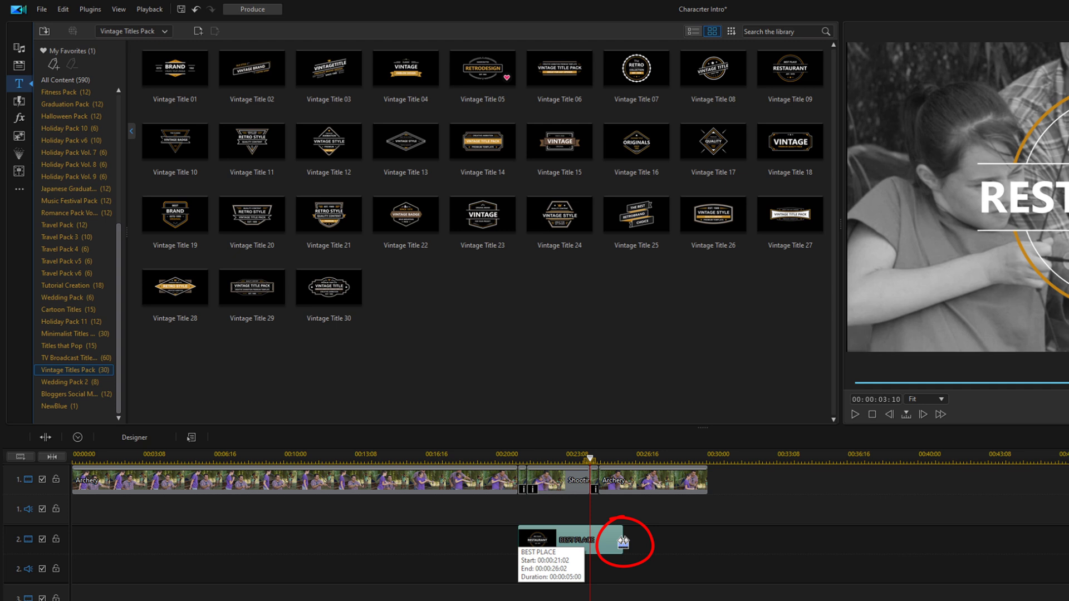
left_click_drag(616, 540, 600, 540)
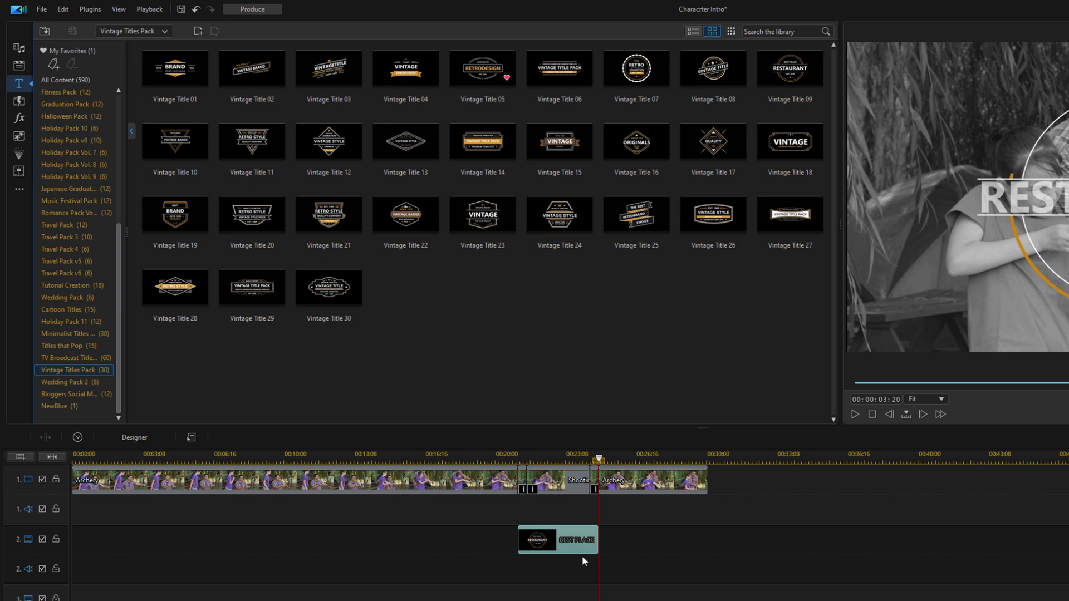
- In Title Designer, rotate the RESTAURANT graphic to -15.98 and set its width to 0.79
double_click(553, 543)
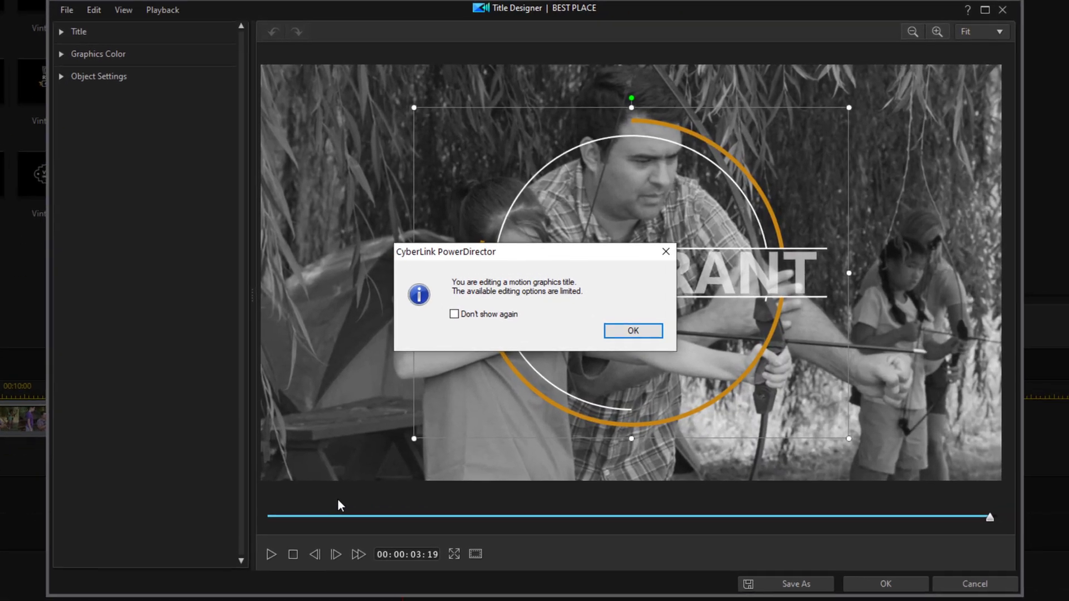
left_click(633, 331)
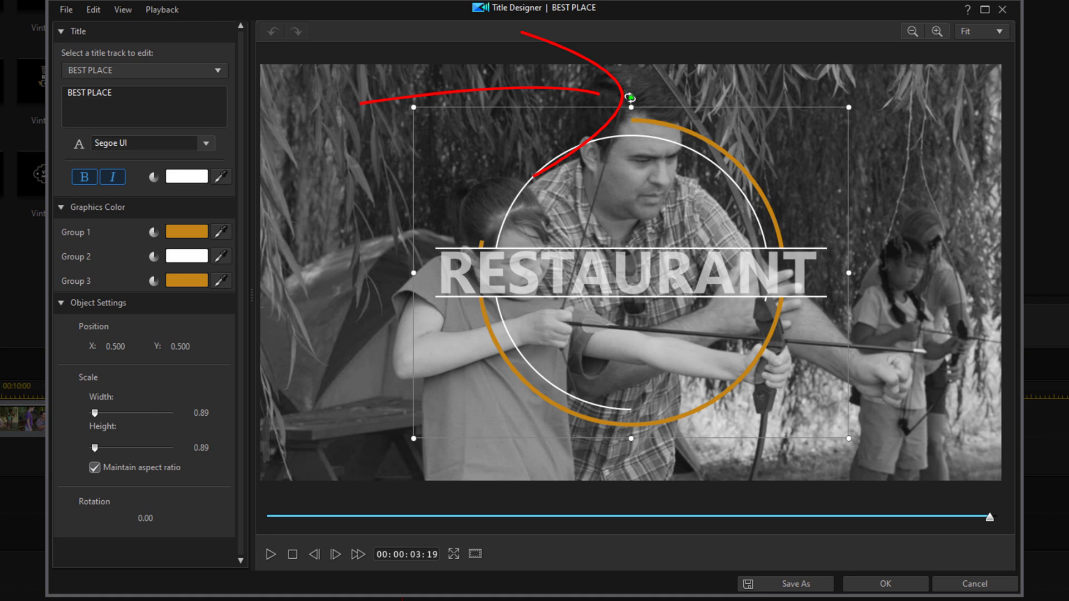
left_click_drag(630, 98, 594, 100)
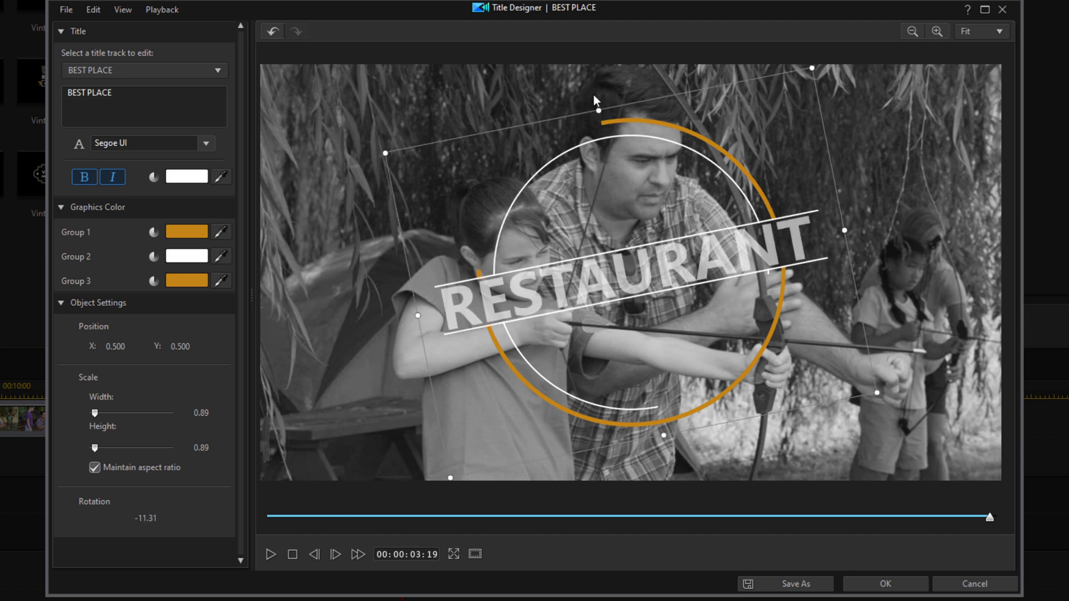
left_click(146, 519)
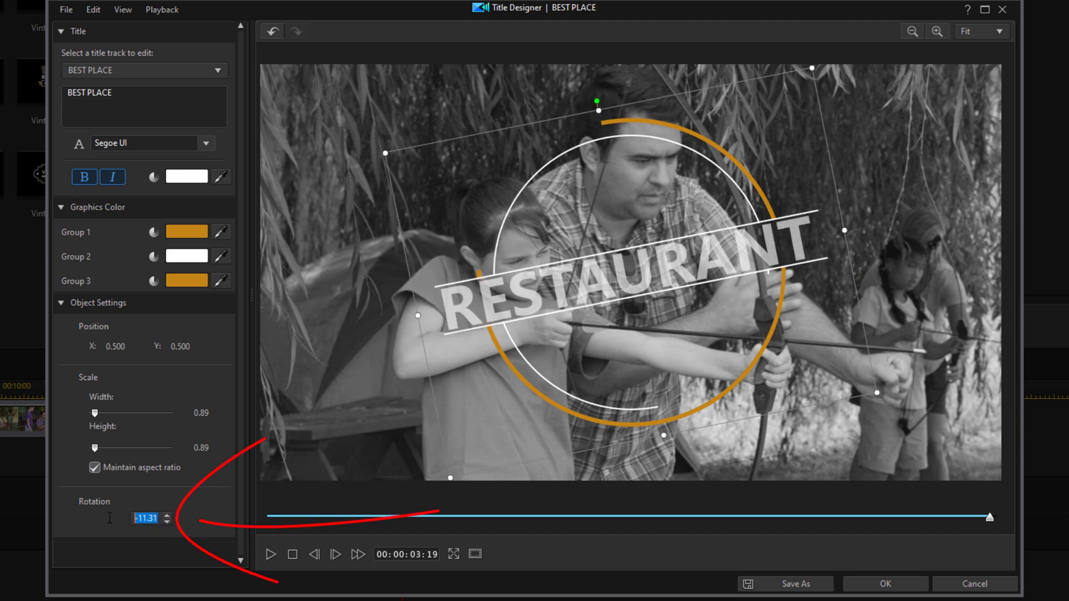
type("-15.98")
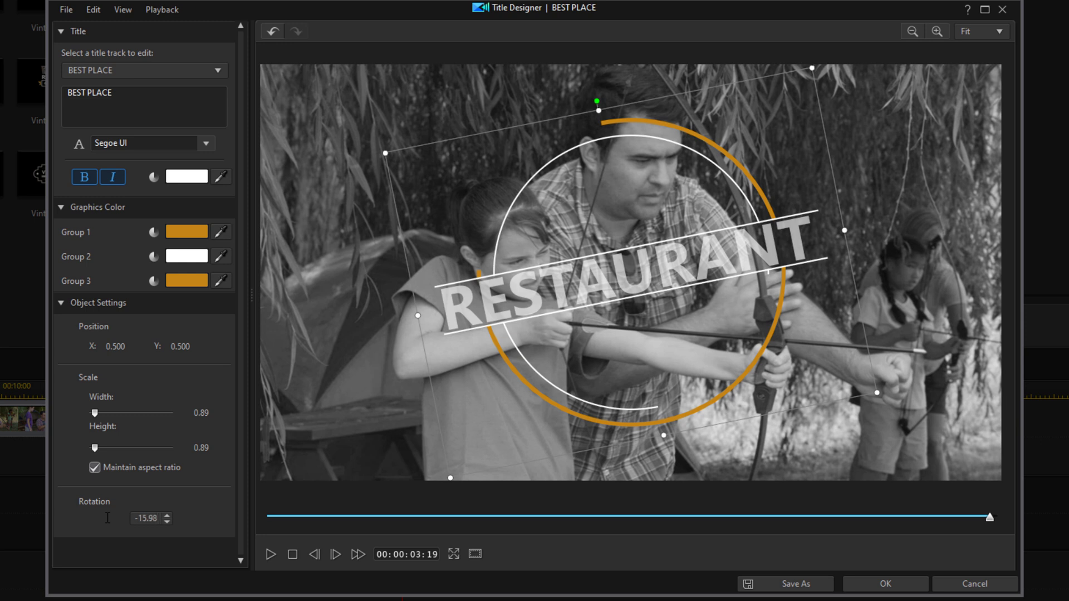
key("Return")
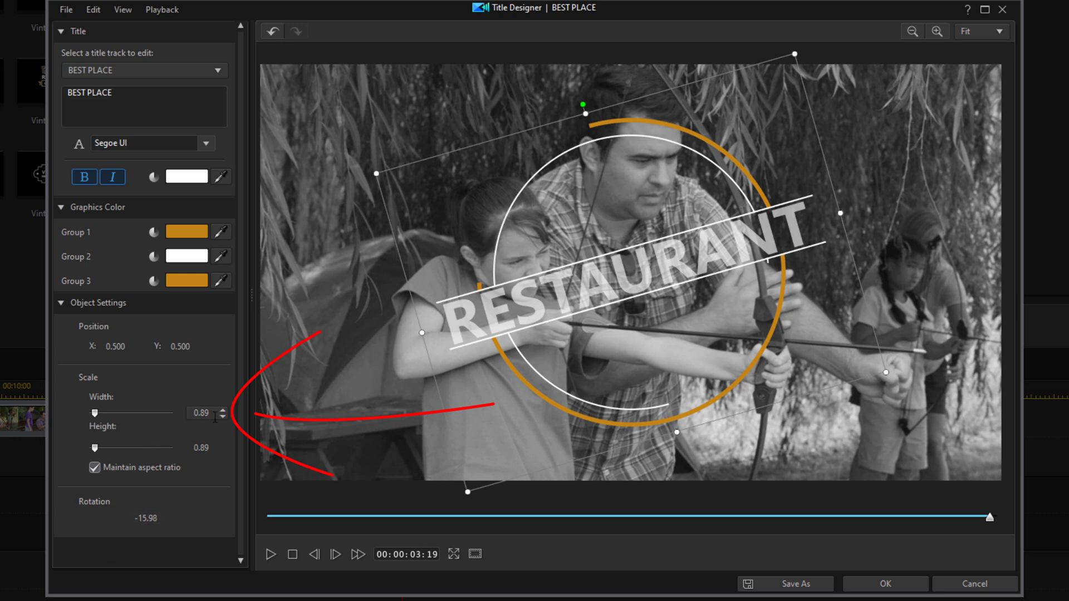
left_click_drag(211, 413, 143, 414)
type("0.79")
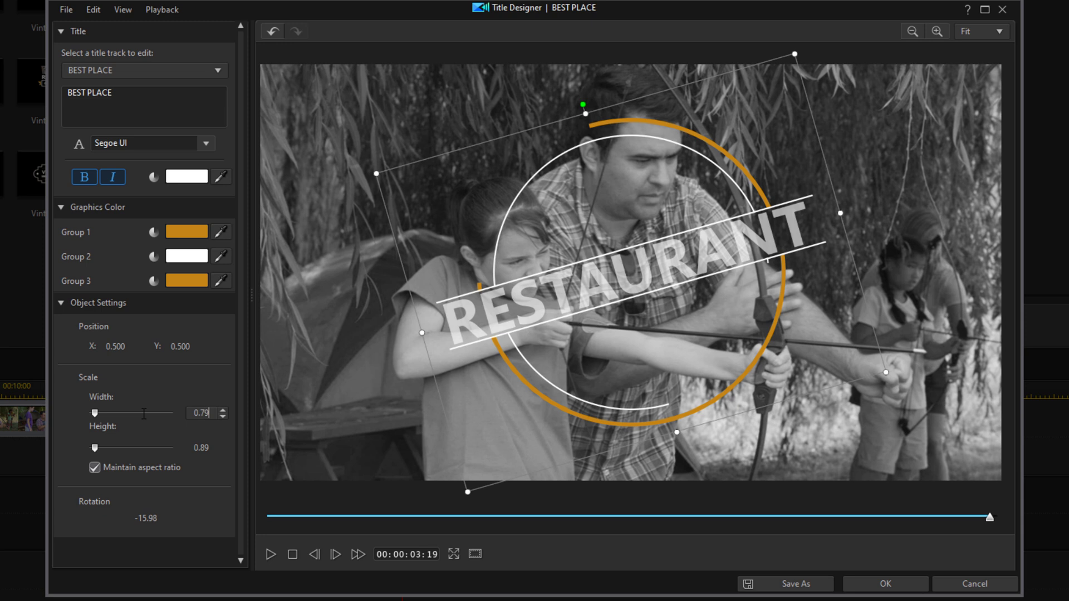
key("Return")
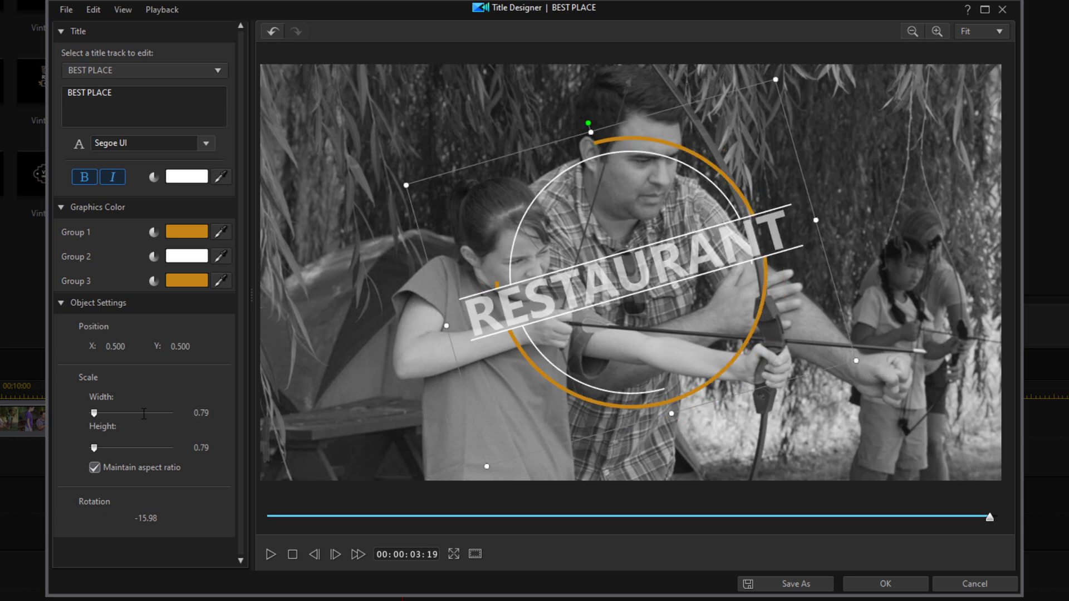
- Position the RESTAURANT graphic at X 0.671, Y 0.425
left_click_drag(131, 347, 54, 354)
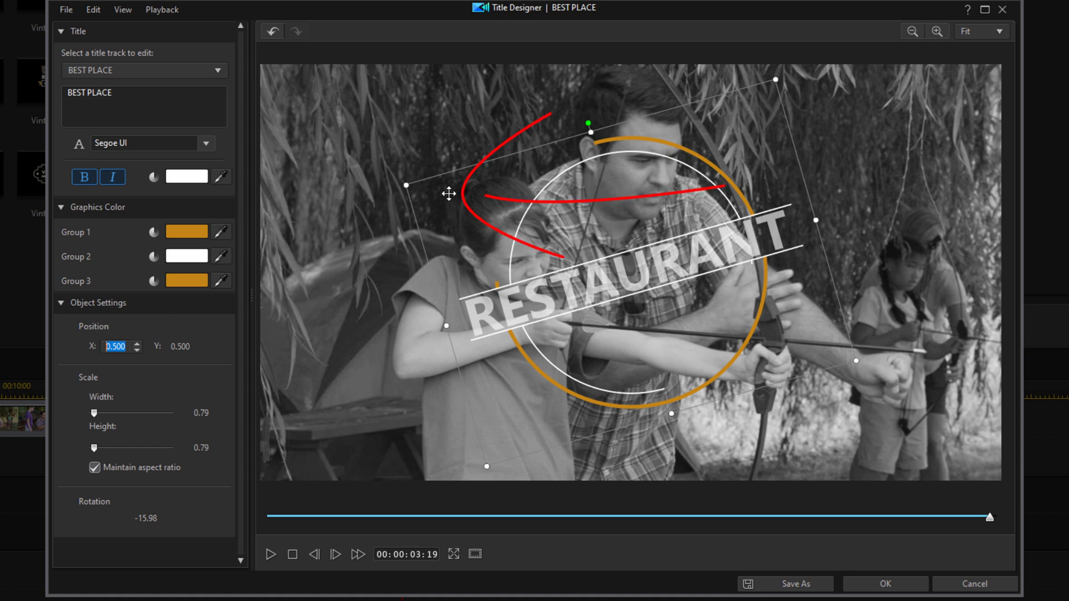
left_click_drag(449, 193, 585, 169)
double_click(130, 352)
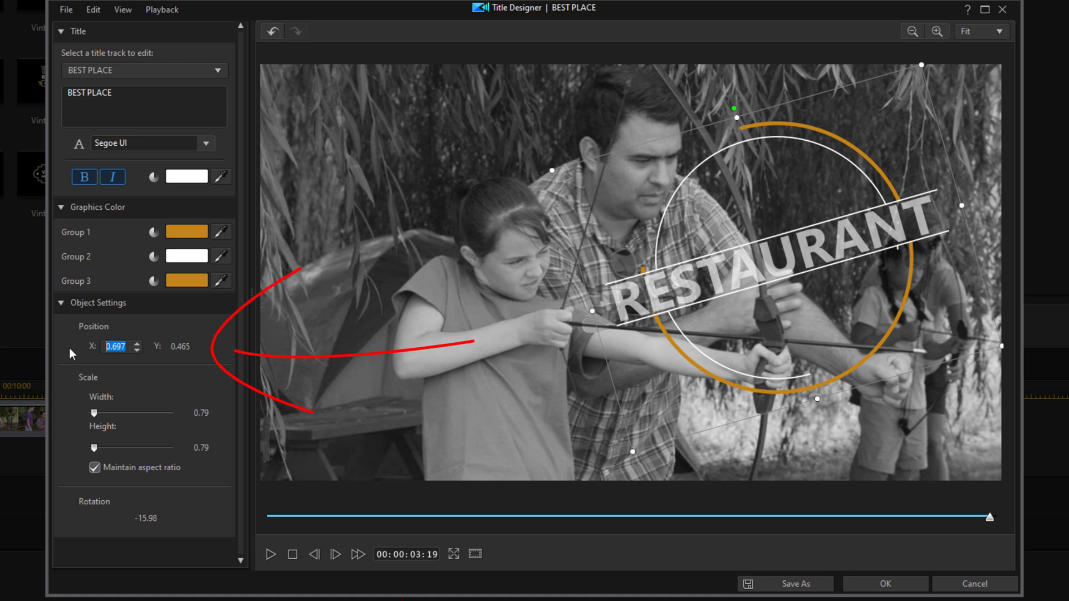
type("0.671")
key("Tab")
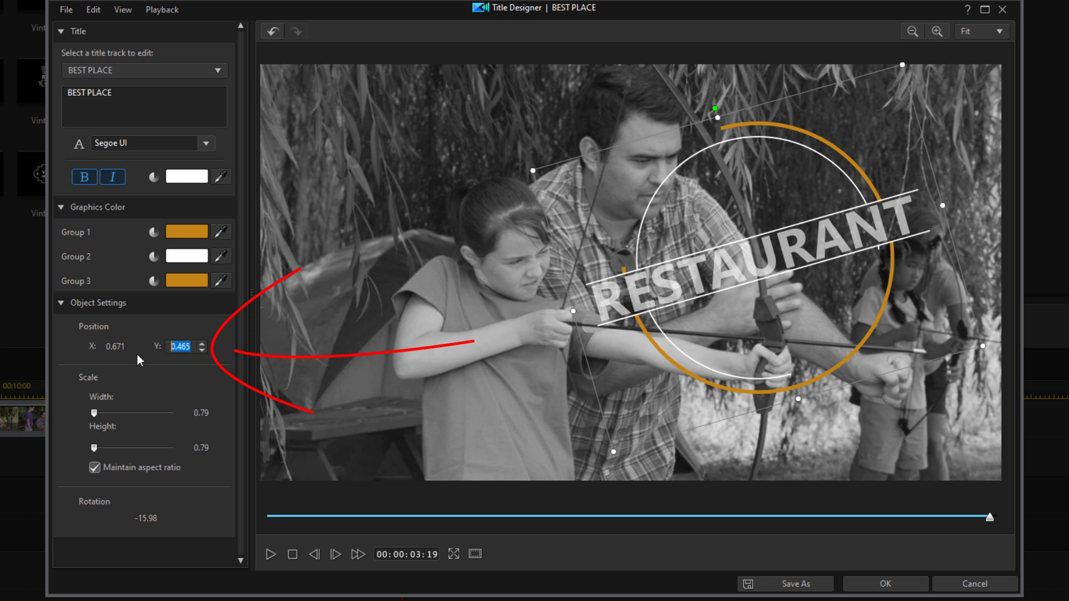
type("0.425")
key("Return")
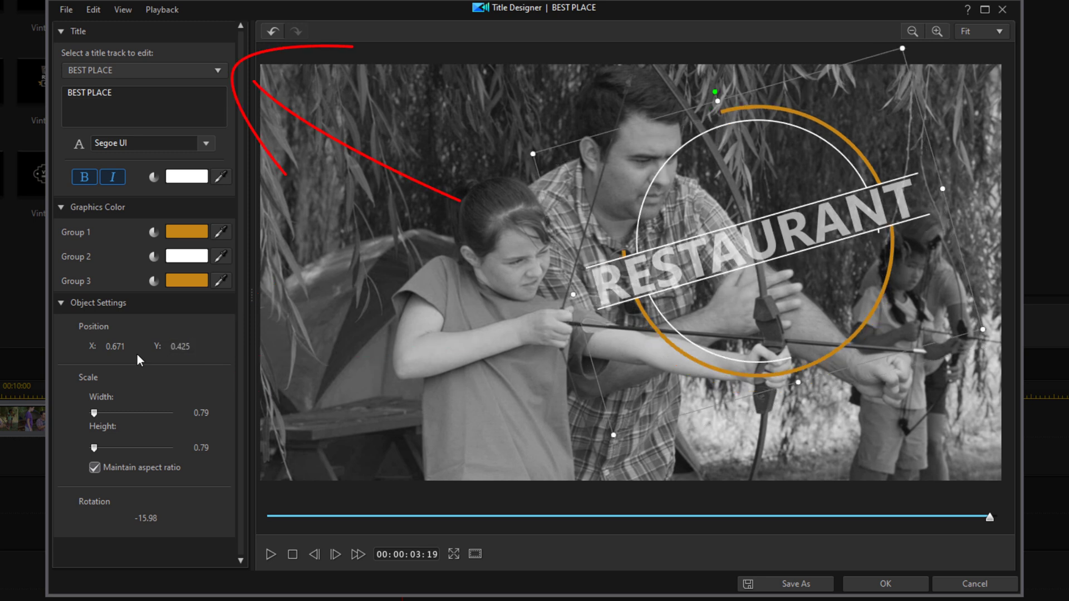
- Change the title's text lines to THE, ANGEL and ARCHER, then apply the edits with OK
left_click(129, 68)
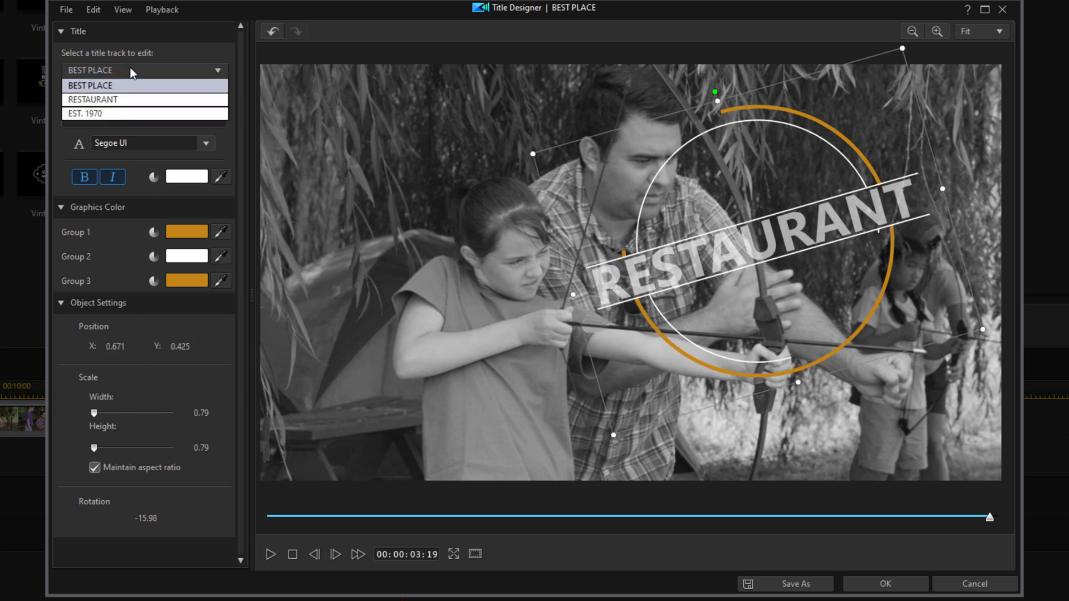
double_click(112, 83)
type("THE")
key("Return")
left_click(92, 99)
type("ANGEL")
left_click(217, 70)
left_click(89, 113)
type("ARCHER")
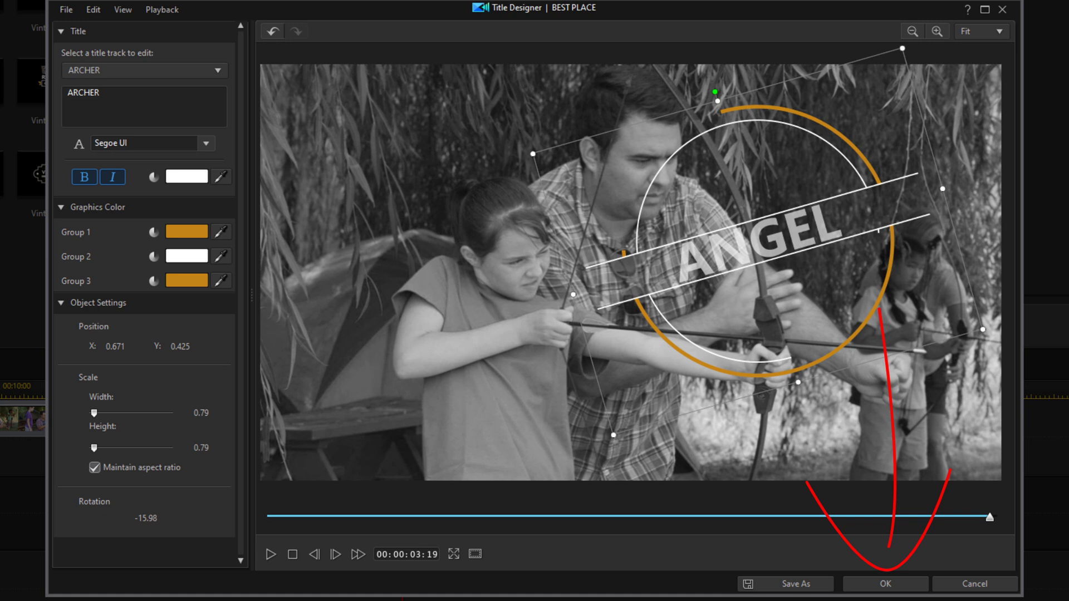
left_click(876, 585)
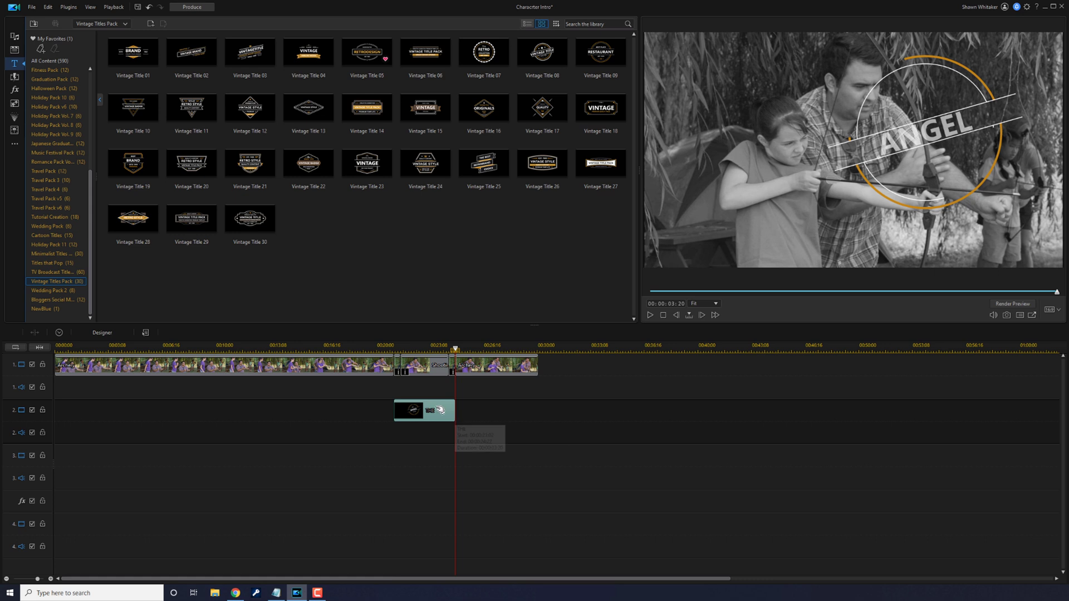
left_click(537, 413)
left_click(363, 347)
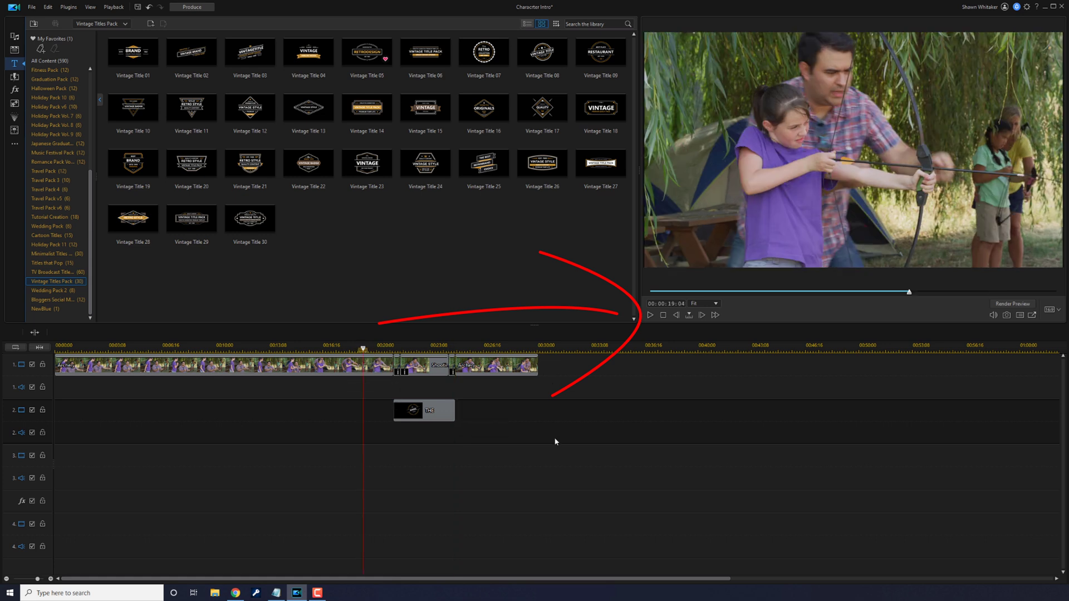
left_click(650, 316)
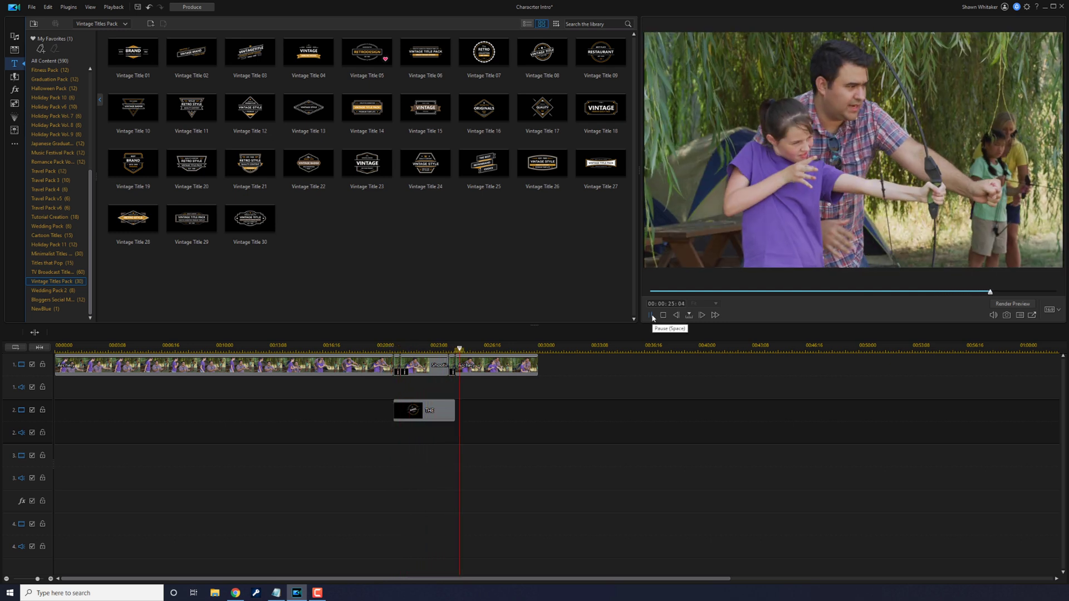
left_click(650, 315)
left_click(276, 593)
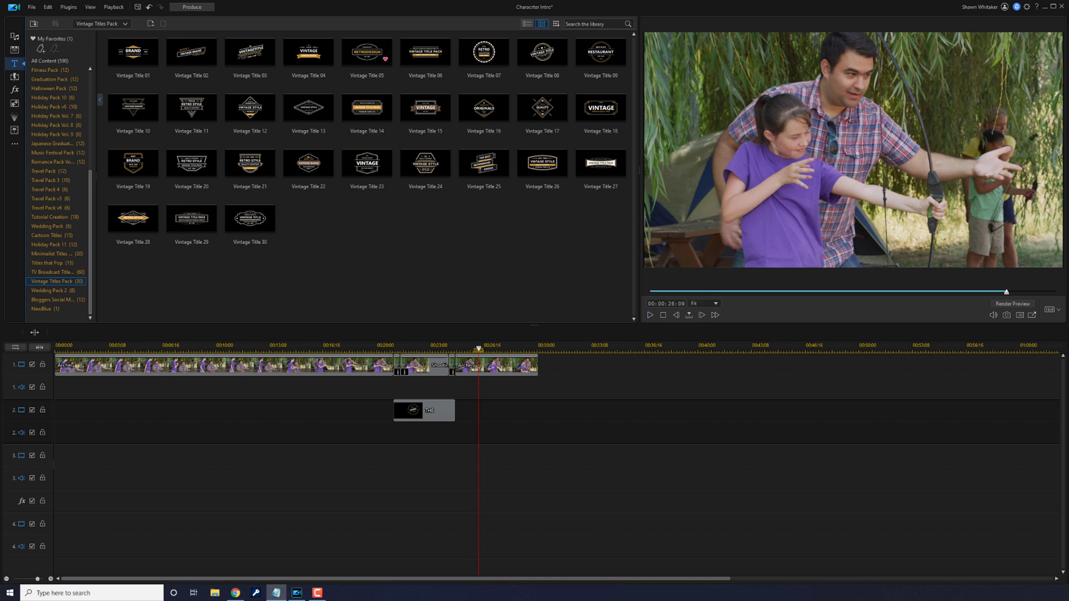